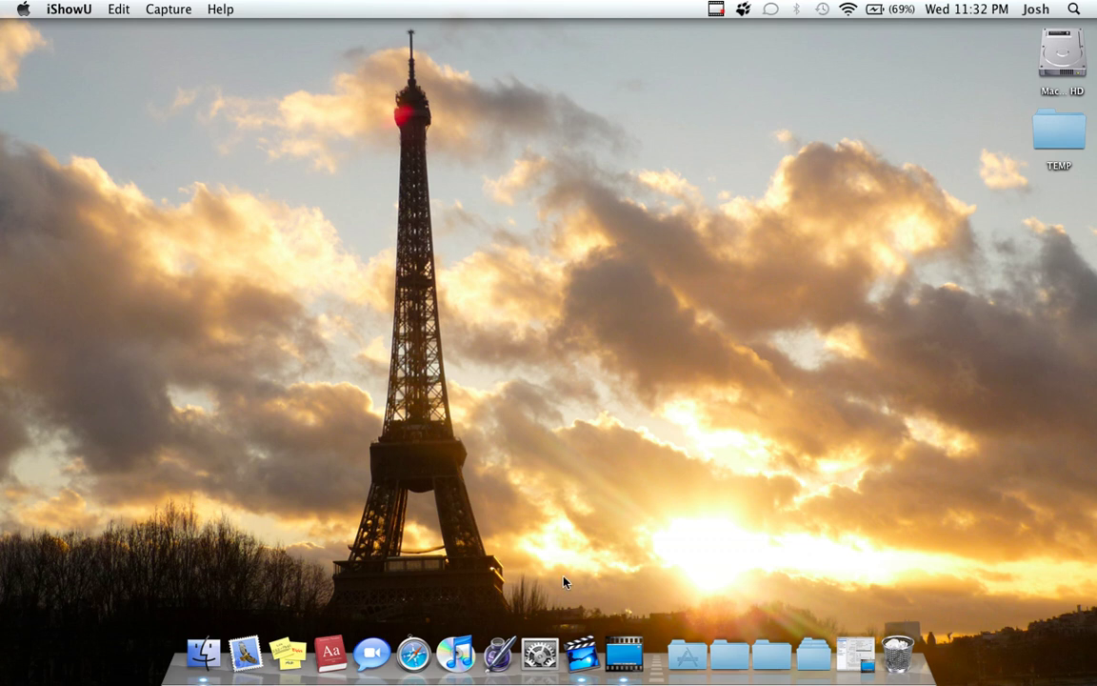
Step: Bring up the Cobrastyle project in iMovie HD and scrub the timeline to about 0:31
left_click(584, 655)
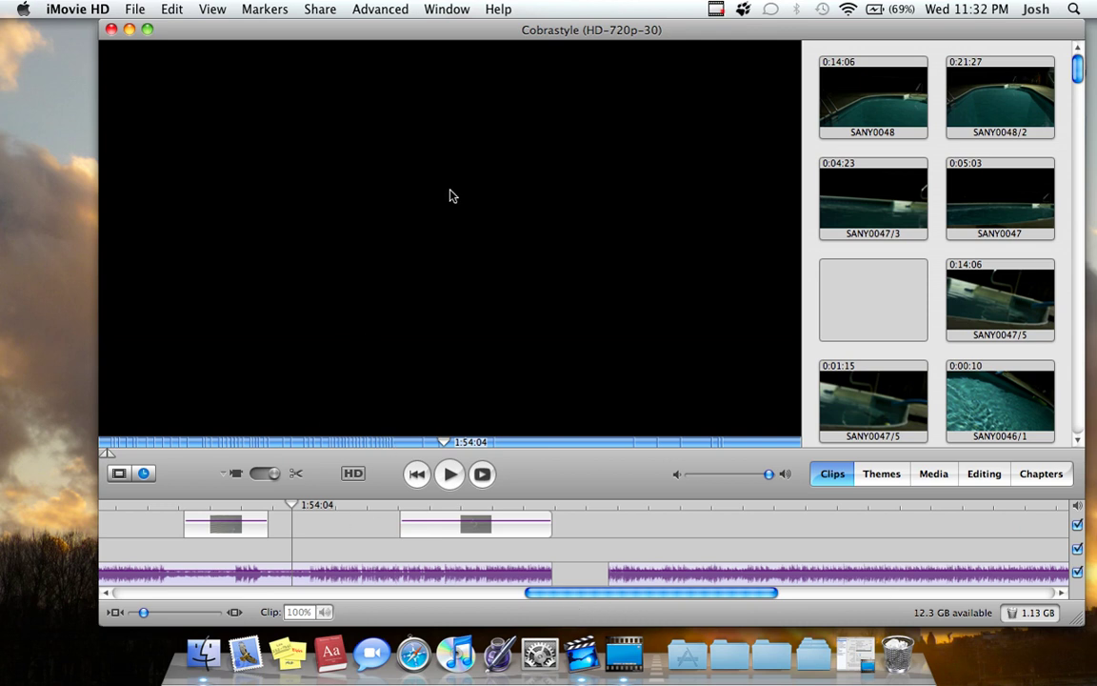
left_click_drag(444, 23, 403, 23)
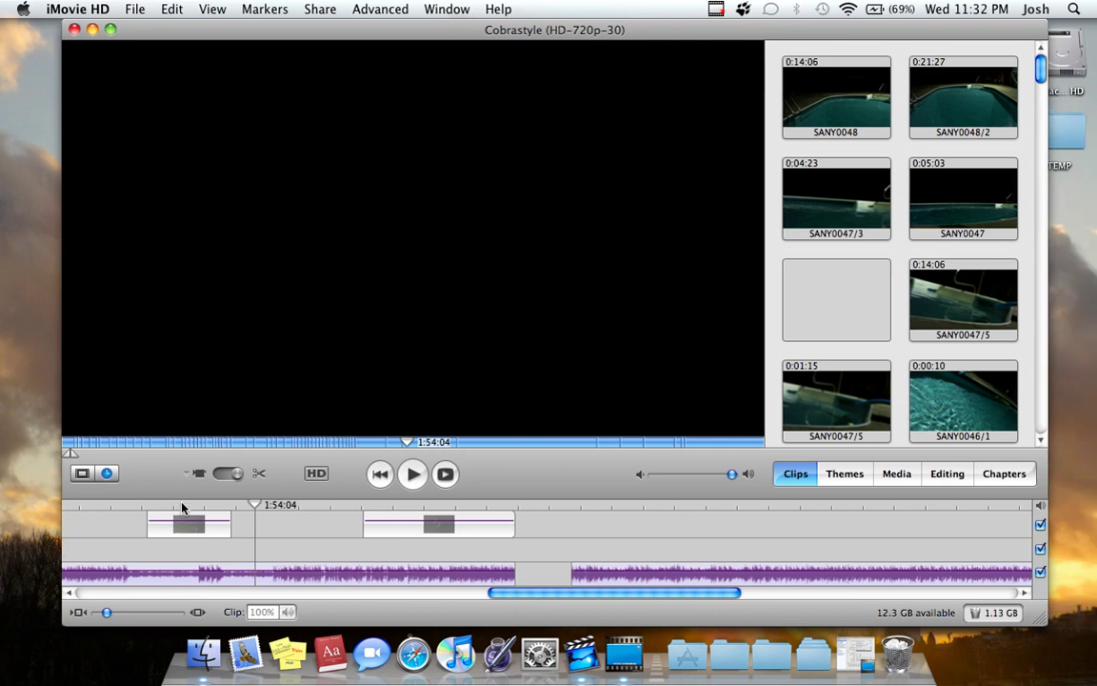
left_click_drag(182, 508, 8, 459)
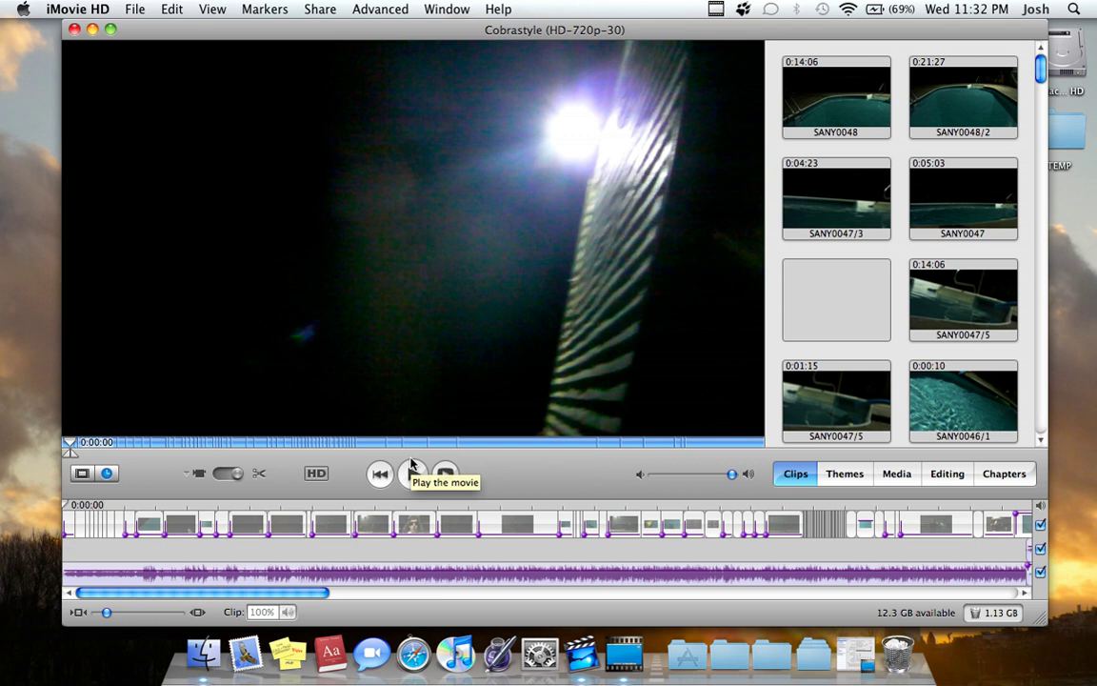
left_click_drag(385, 504, 565, 504)
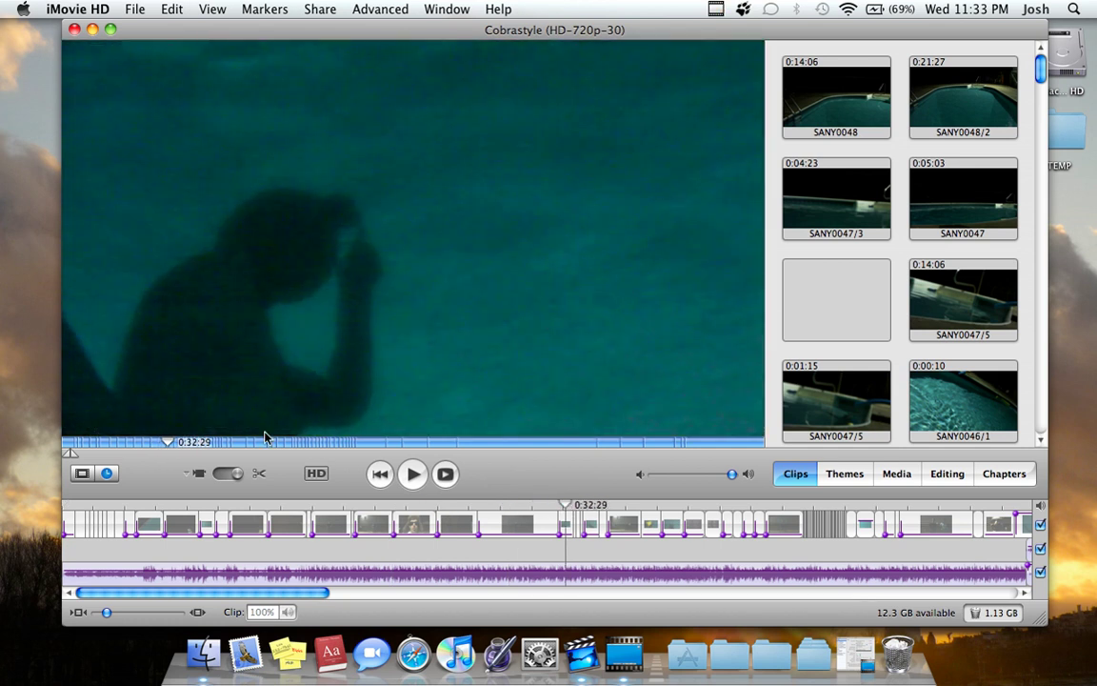
Step: Play the Cobrastyle movie full screen from about 0:31
left_click(442, 476)
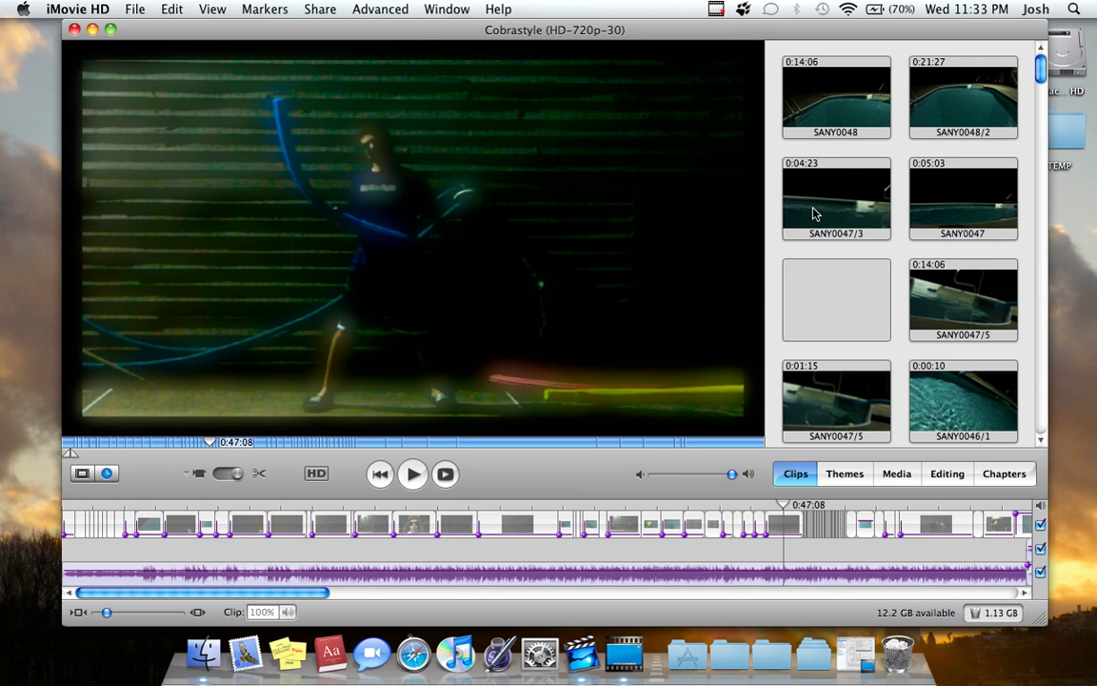
Step: Preview the SANY0047/5 and SANY0046/1 source clips in the Clips pane
left_click(825, 373)
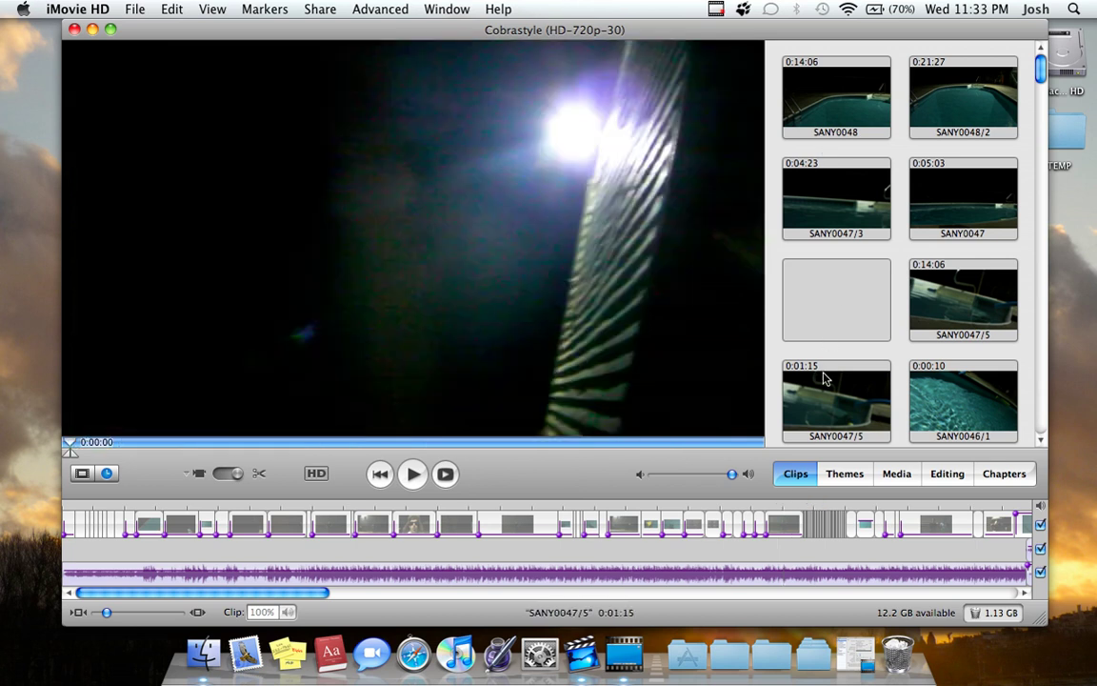
left_click(825, 375)
left_click(1012, 379)
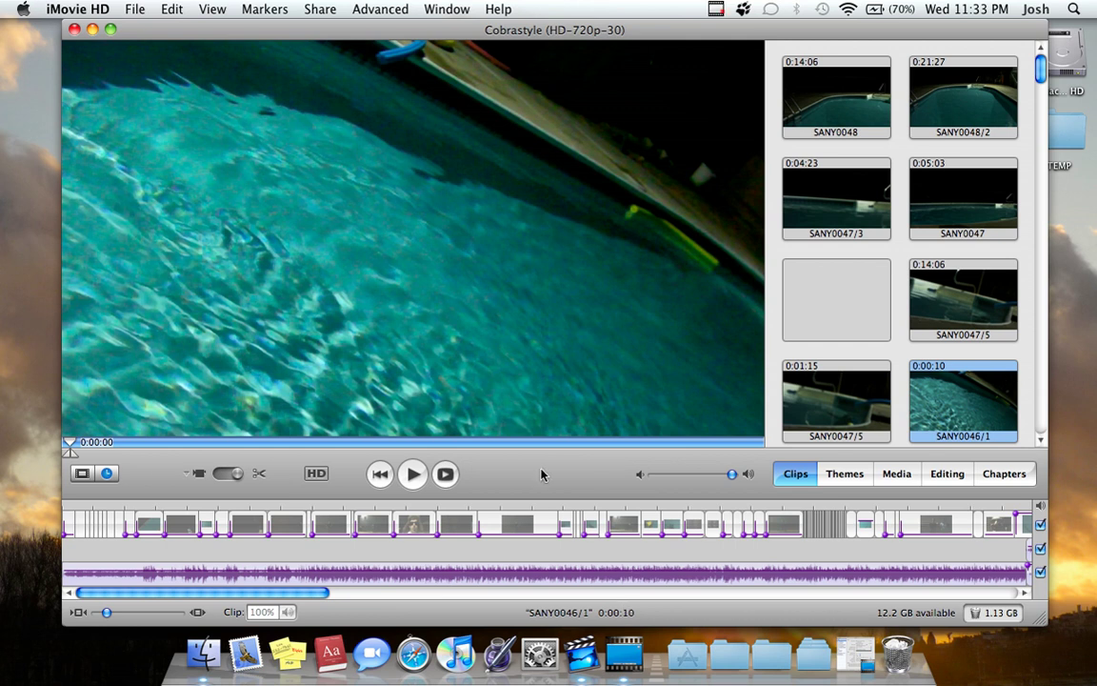
Step: Scrub through the movie from the start to about 0:18, checking the song's audio clip
left_click(404, 505)
left_click_drag(390, 508, 30, 479)
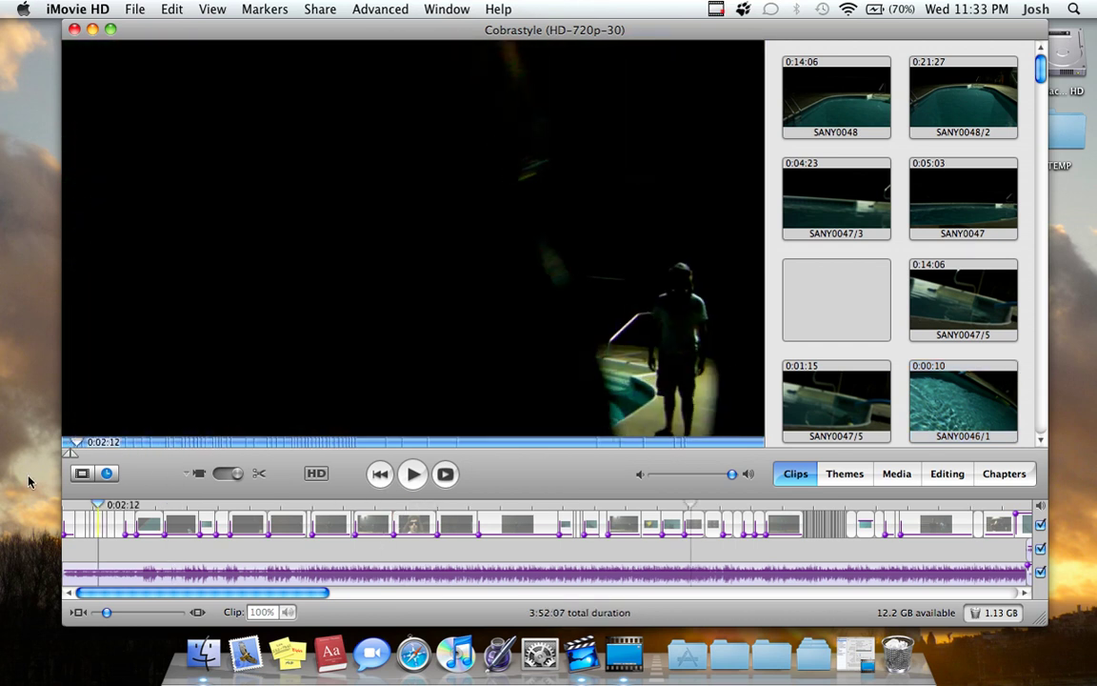
left_click_drag(122, 506, 100, 576)
left_click(100, 576)
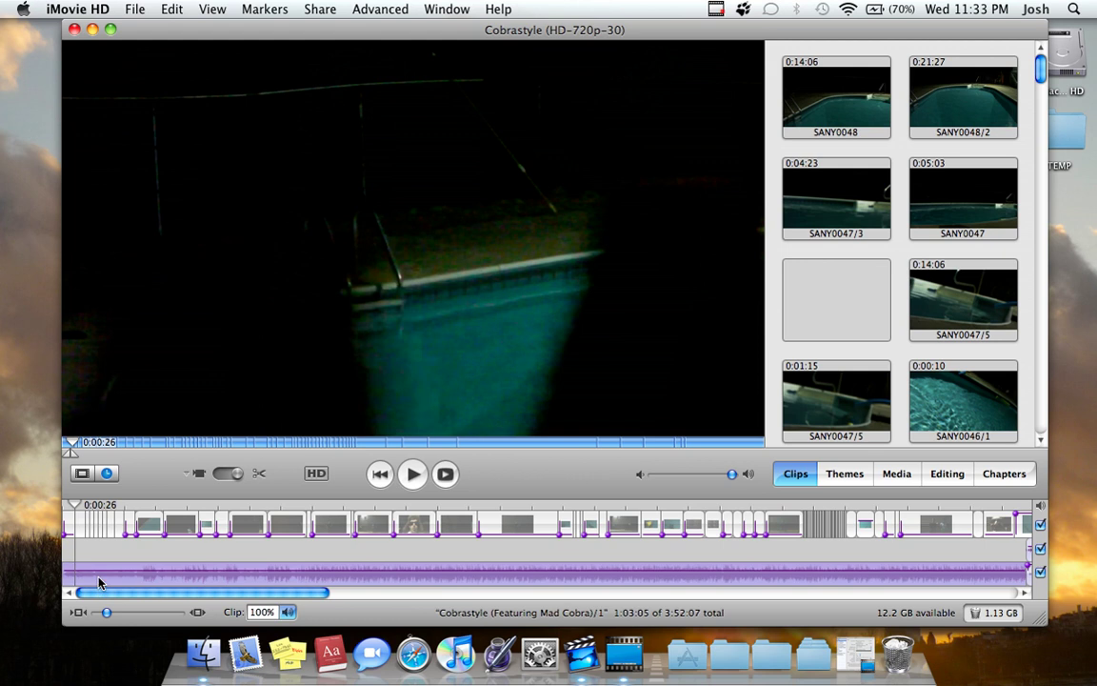
left_click(97, 544)
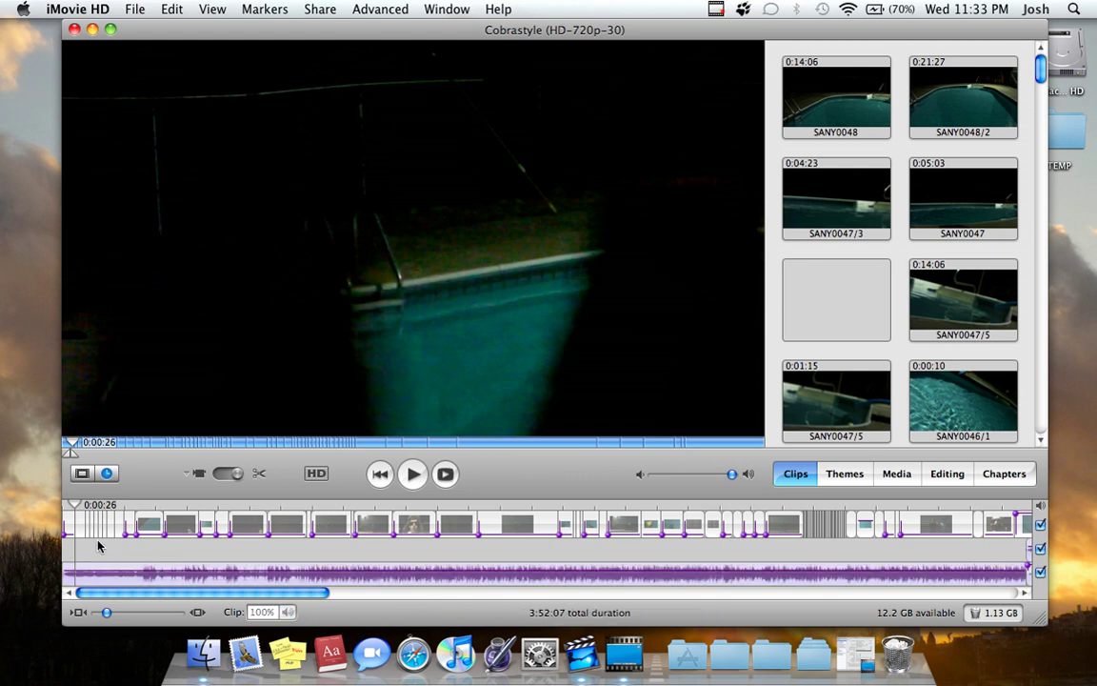
left_click_drag(66, 455, 57, 456)
left_click_drag(90, 507, 338, 539)
Step: Add volume points on video clips and check SANY0034/3, SANY0034/4 and SANY0023, ending at 0:34:04
left_click(300, 540)
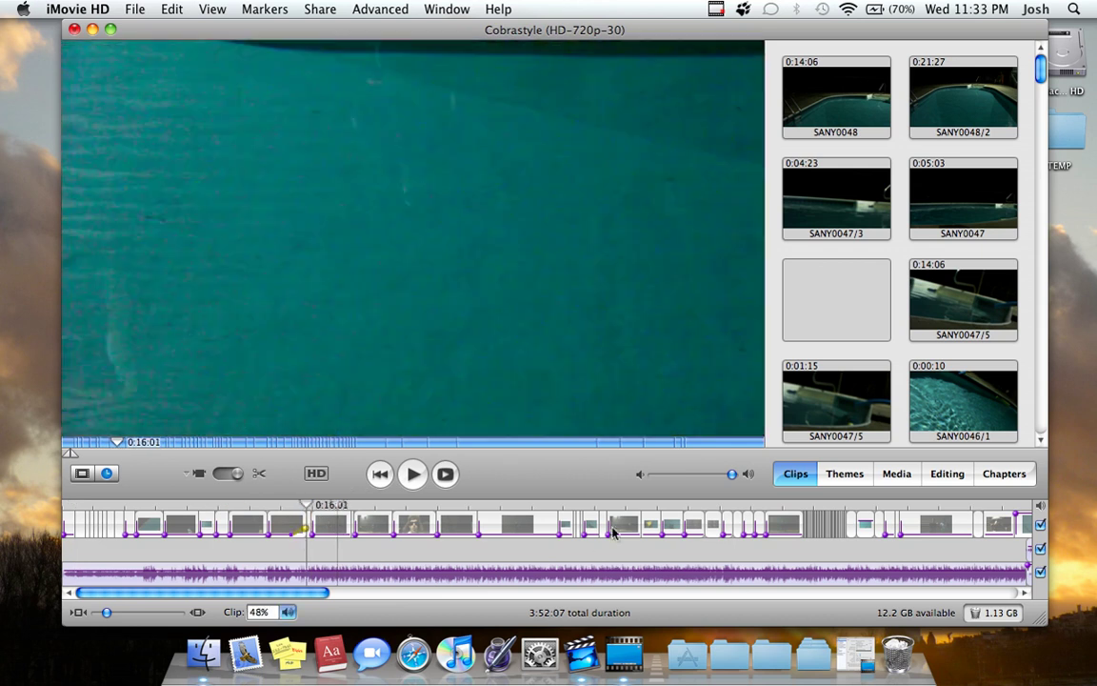
left_click(497, 514)
left_click(471, 523)
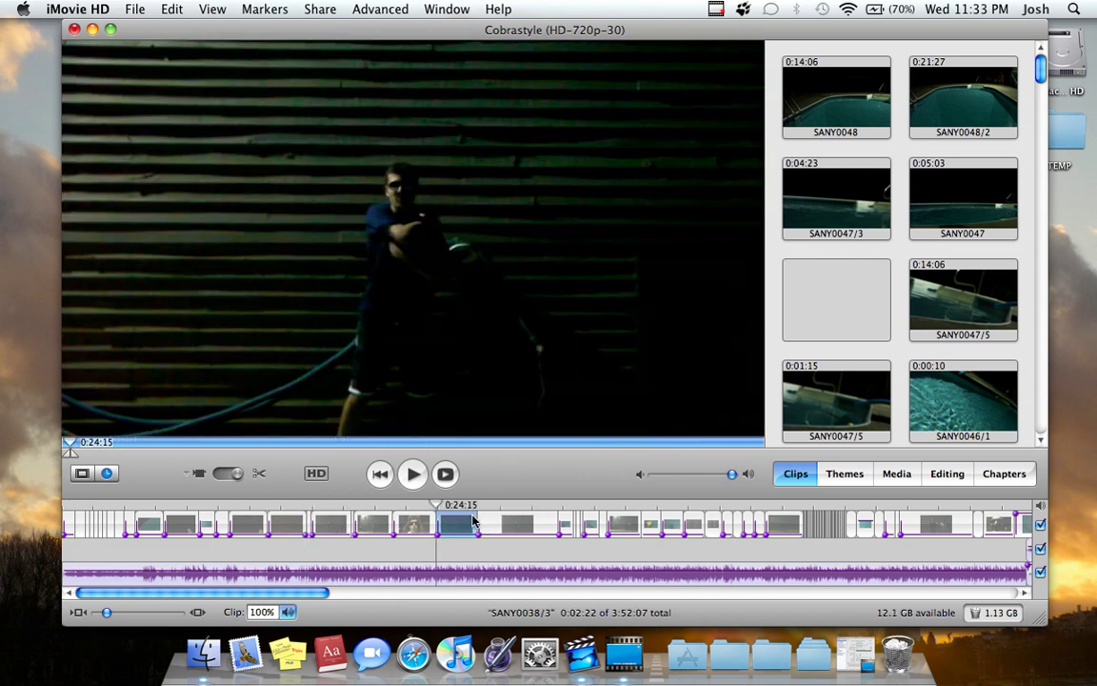
left_click(533, 524)
left_click(562, 526)
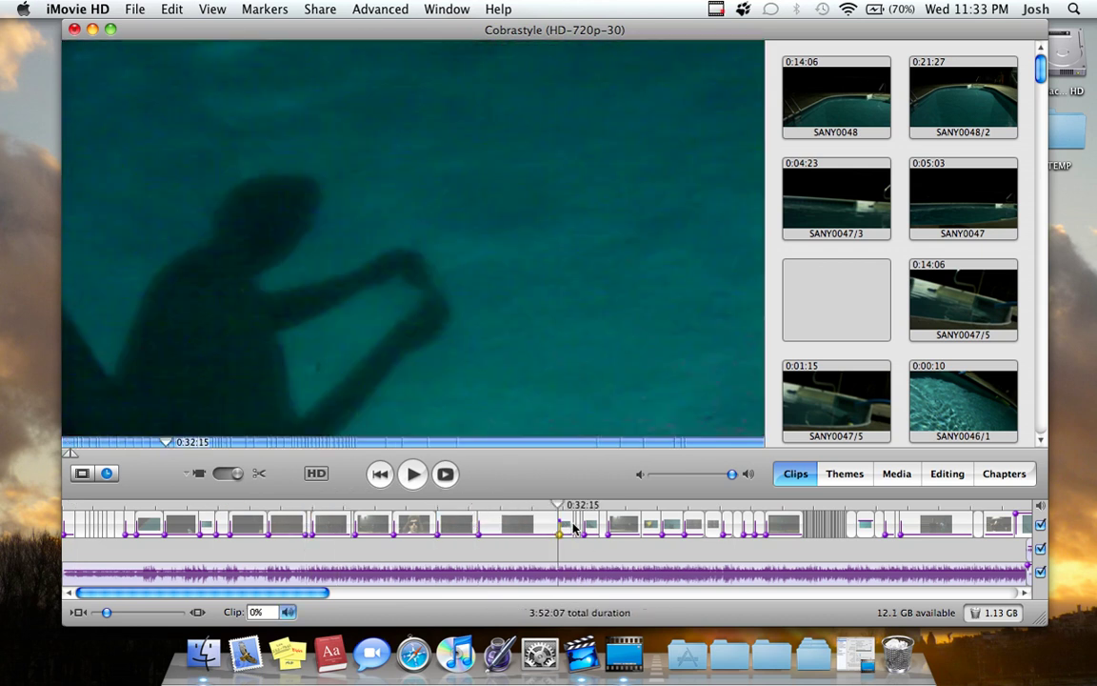
left_click(582, 527)
left_click(586, 526)
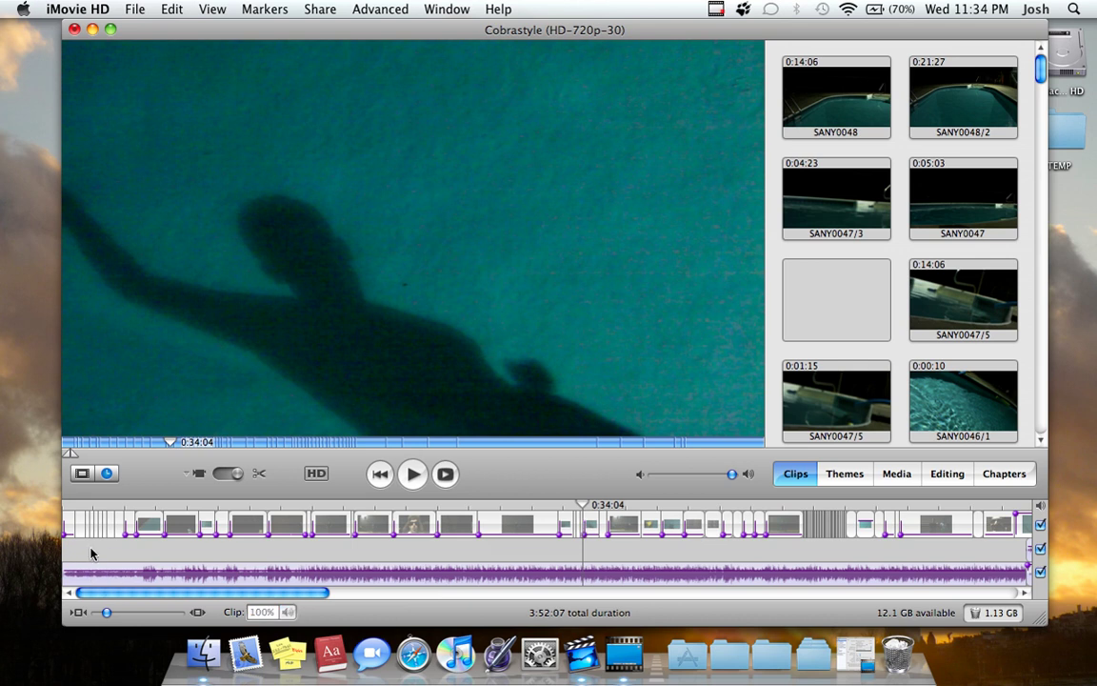
scroll(90, 552, "right", 5)
scroll(103, 550, "left", 5)
Step: Show the audio media browser and look through the GarageBand audio source
left_click(891, 475)
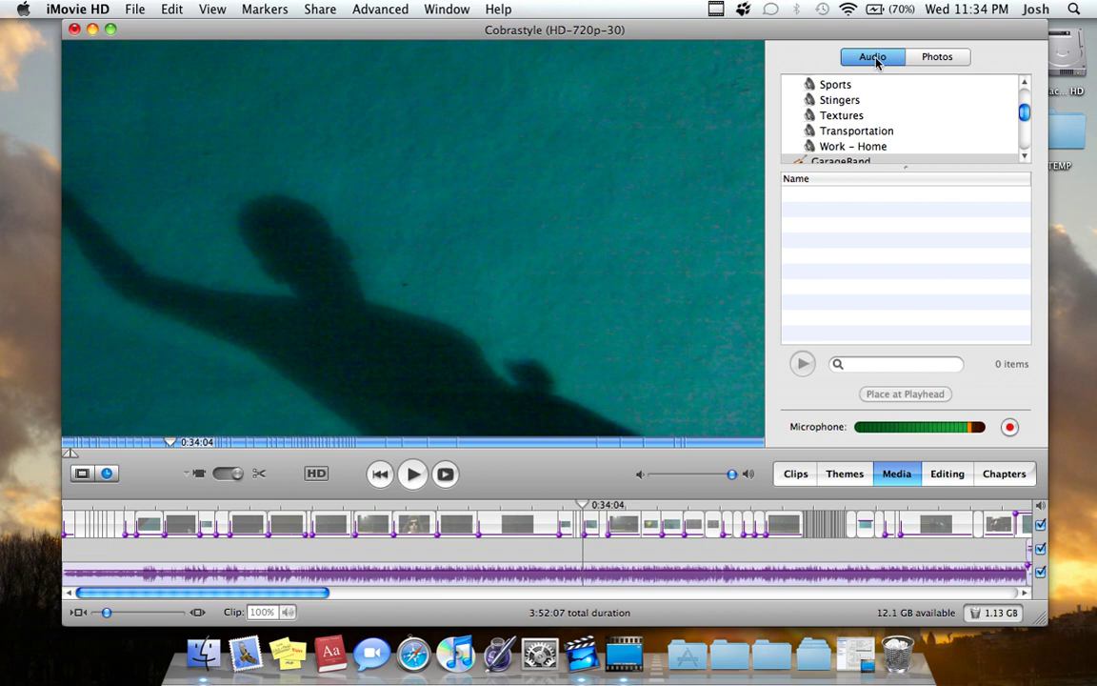
scroll(875, 94, "up", 5)
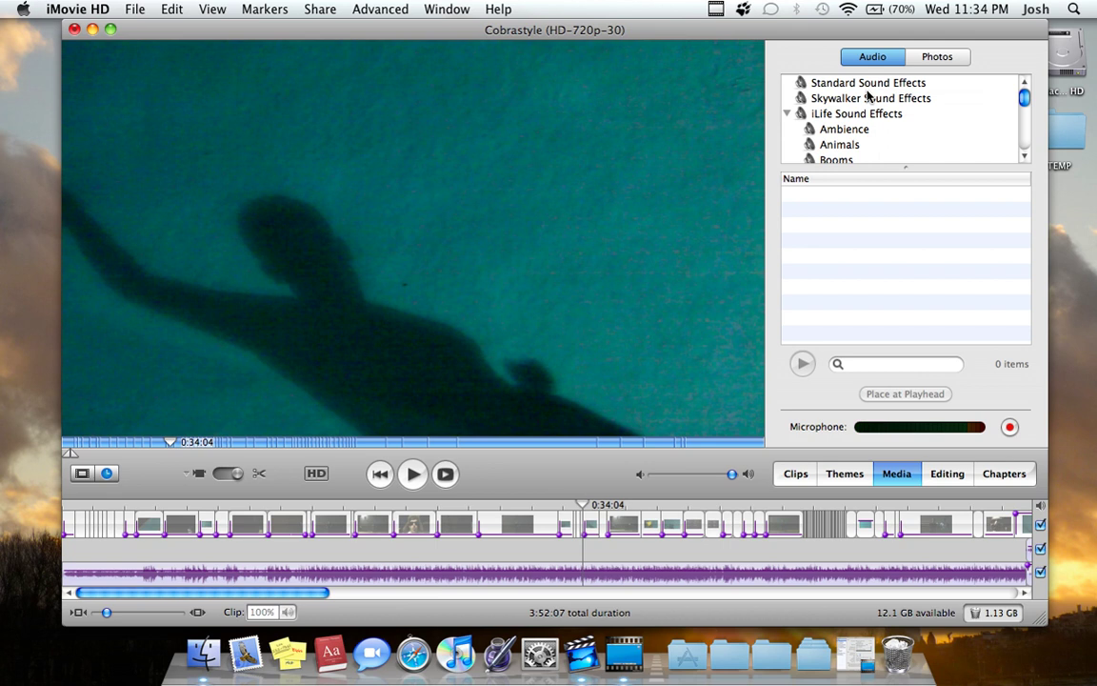
scroll(868, 95, "down", 10)
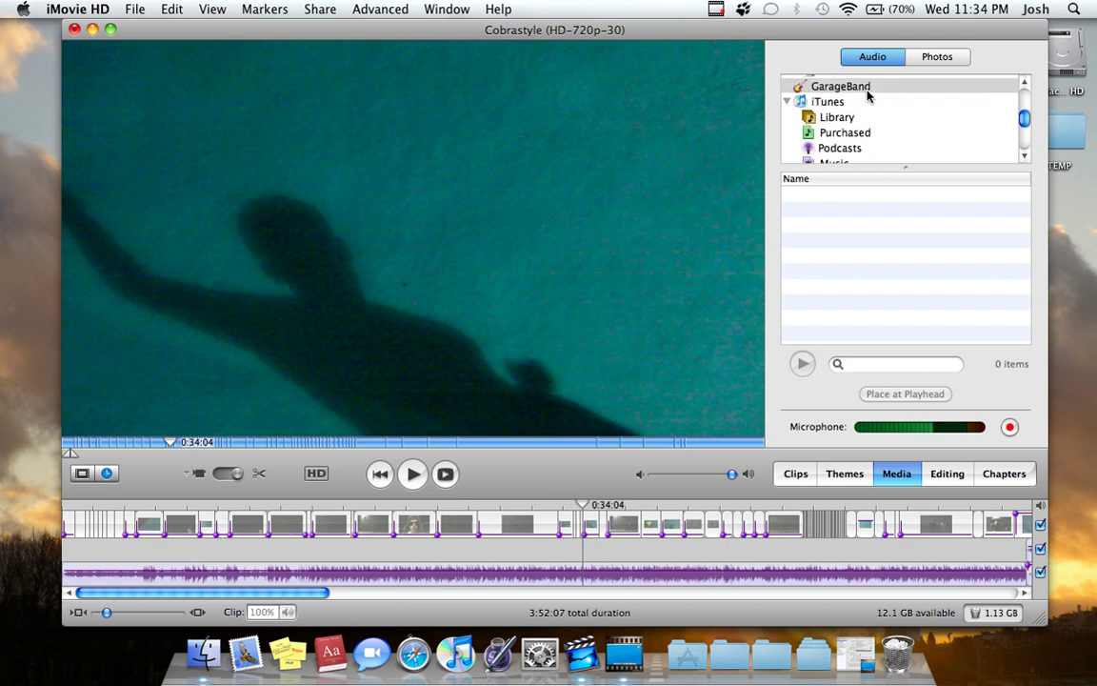
left_click(867, 87)
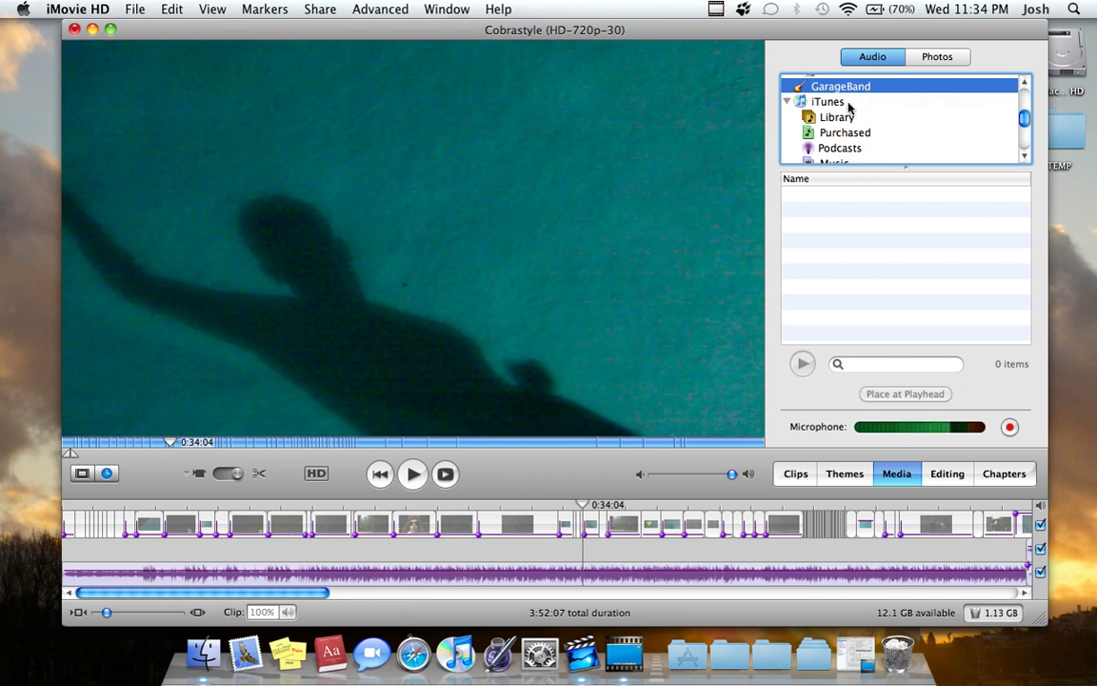
scroll(844, 109, "down", 1)
scroll(844, 110, "down", 1)
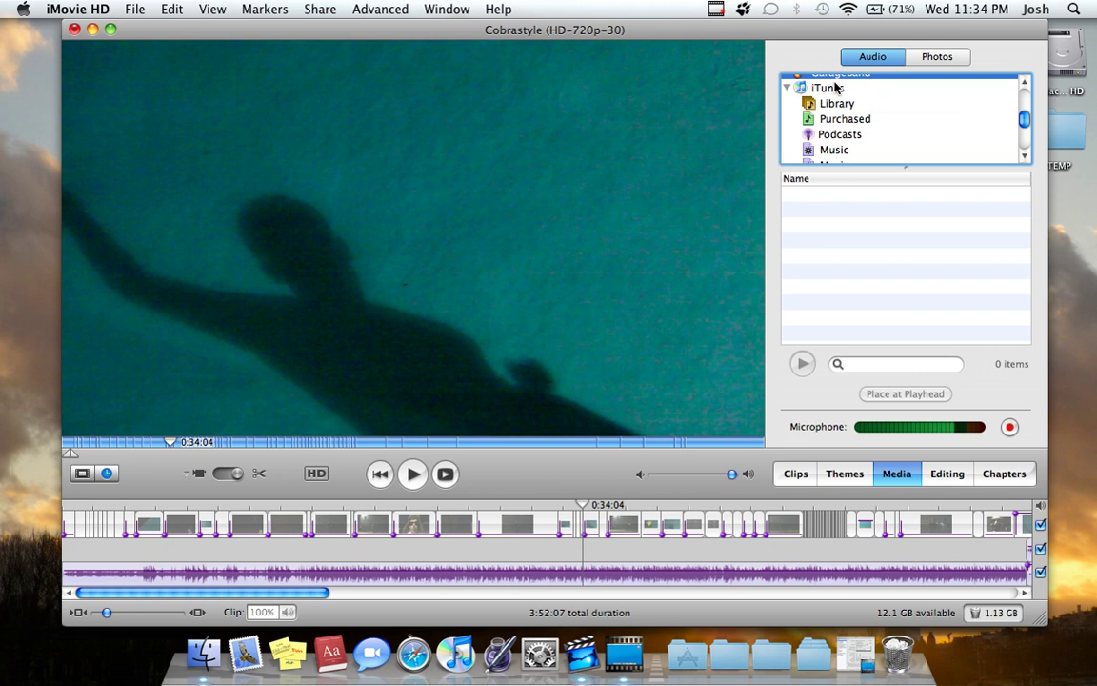
Step: Find the song 'riot van' in the iTunes Library and drag it toward the timeline
left_click(837, 93)
left_click(836, 101)
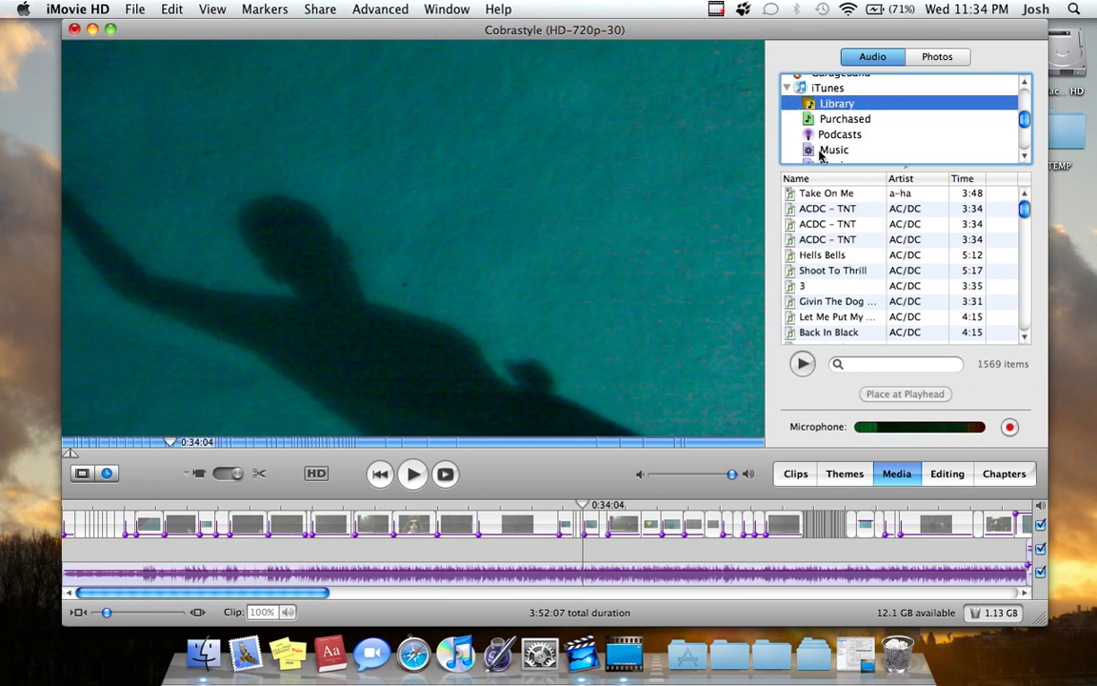
scroll(848, 275, "down", 1)
scroll(848, 276, "down", 15)
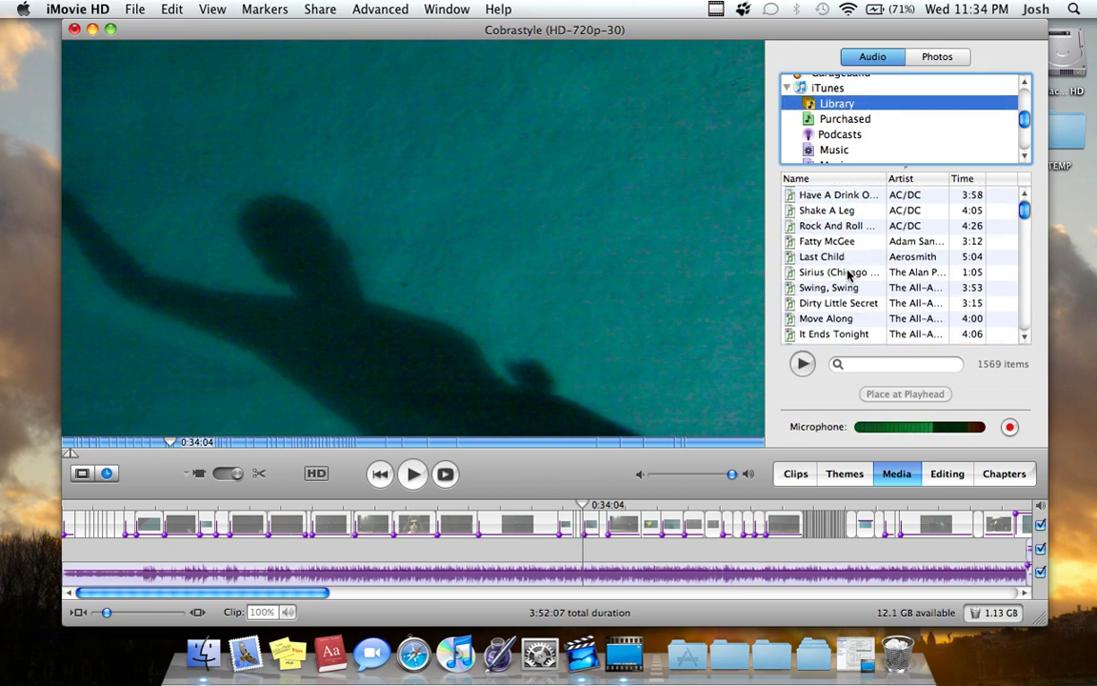
scroll(848, 276, "down", 6)
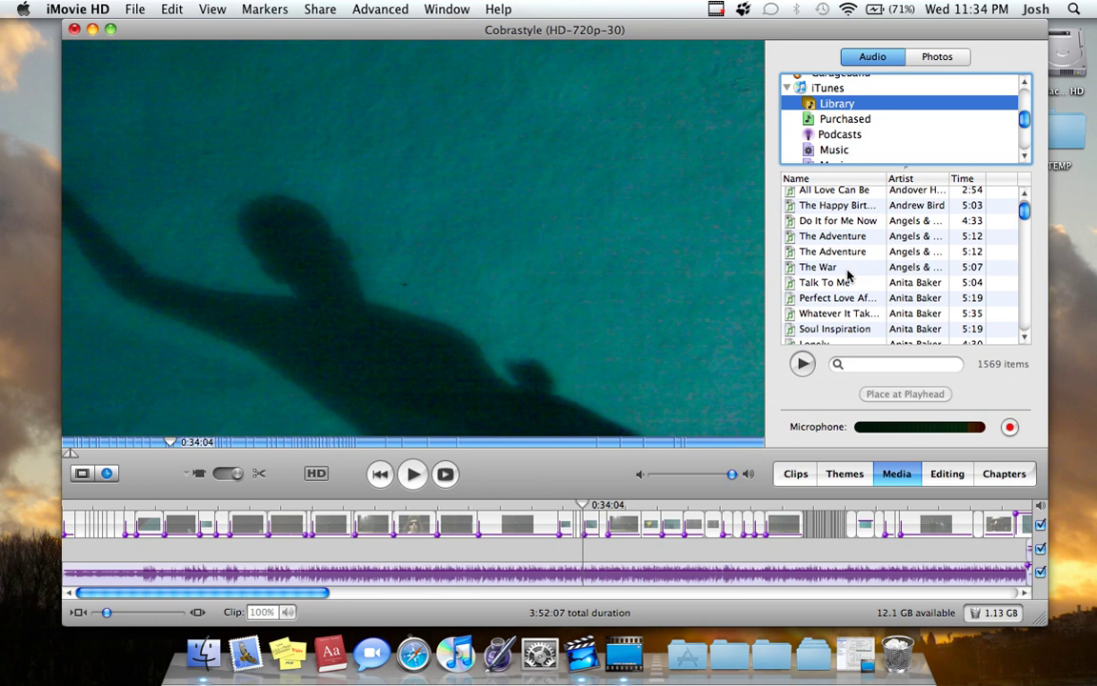
scroll(847, 275, "down", 10)
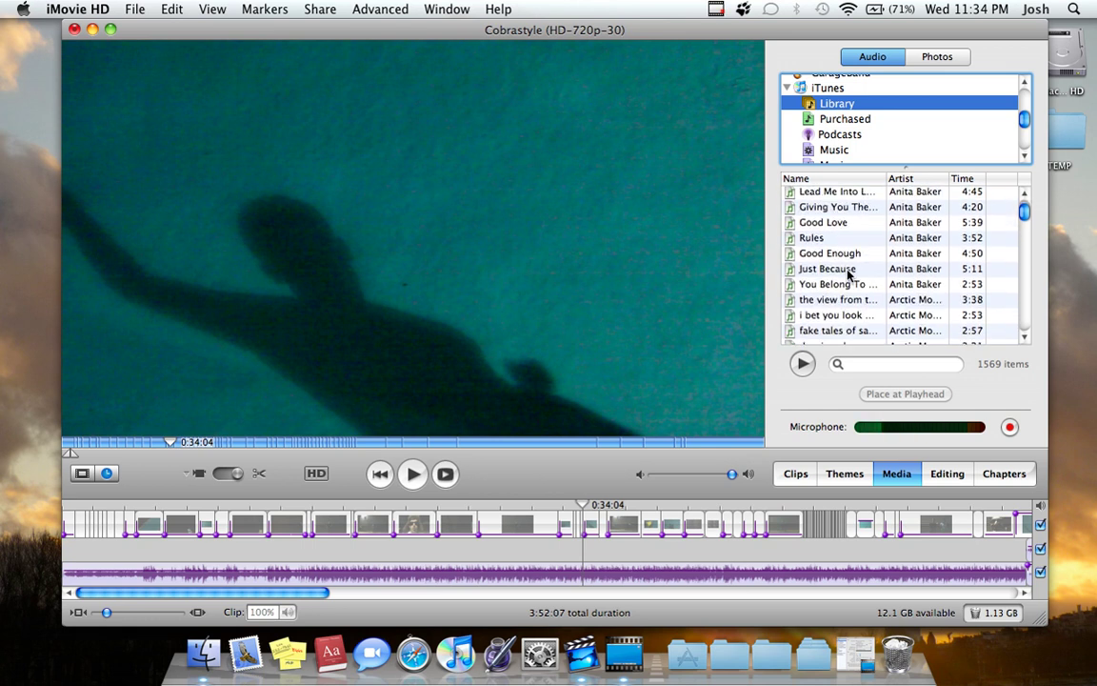
scroll(848, 276, "down", 1)
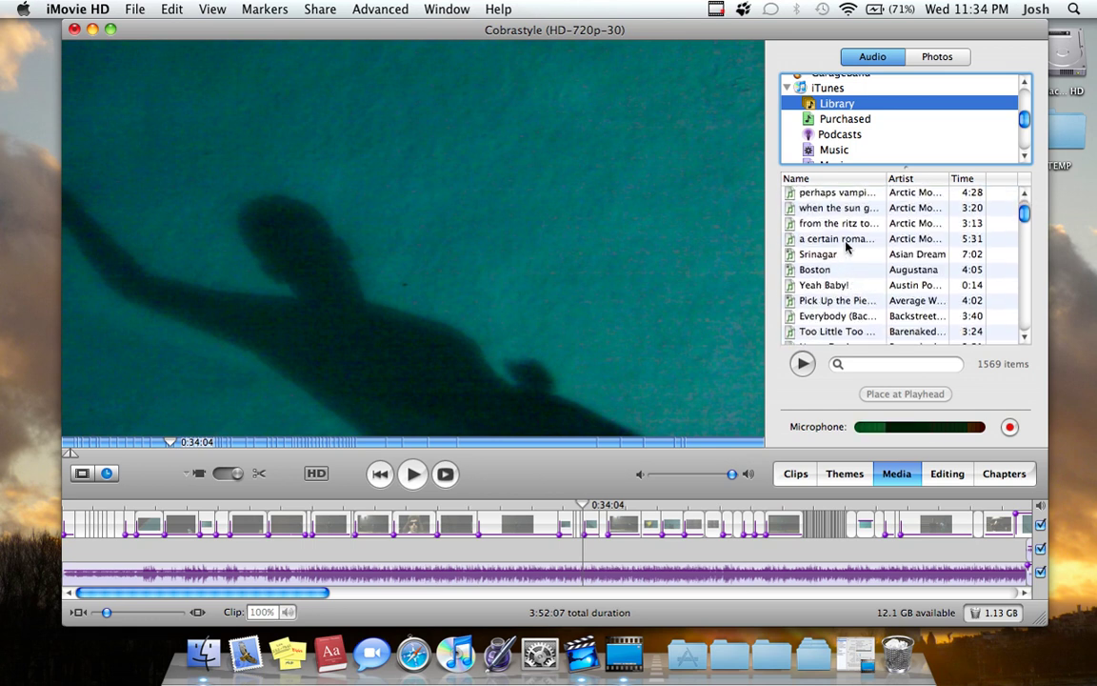
scroll(844, 242, "up", 3)
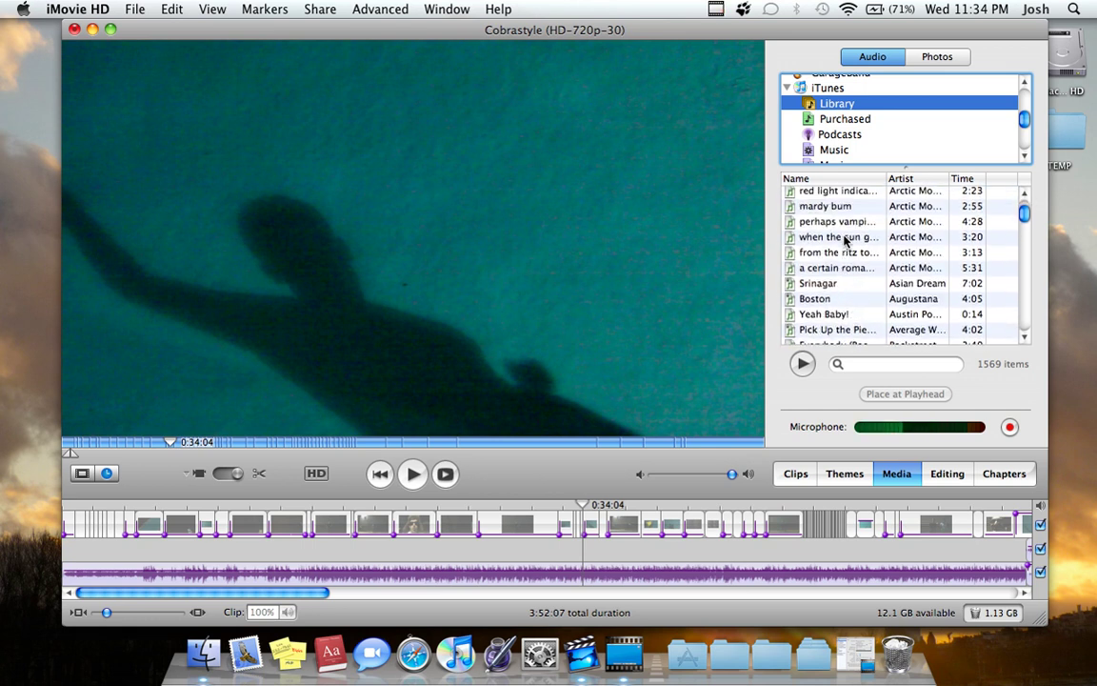
scroll(842, 240, "up", 1)
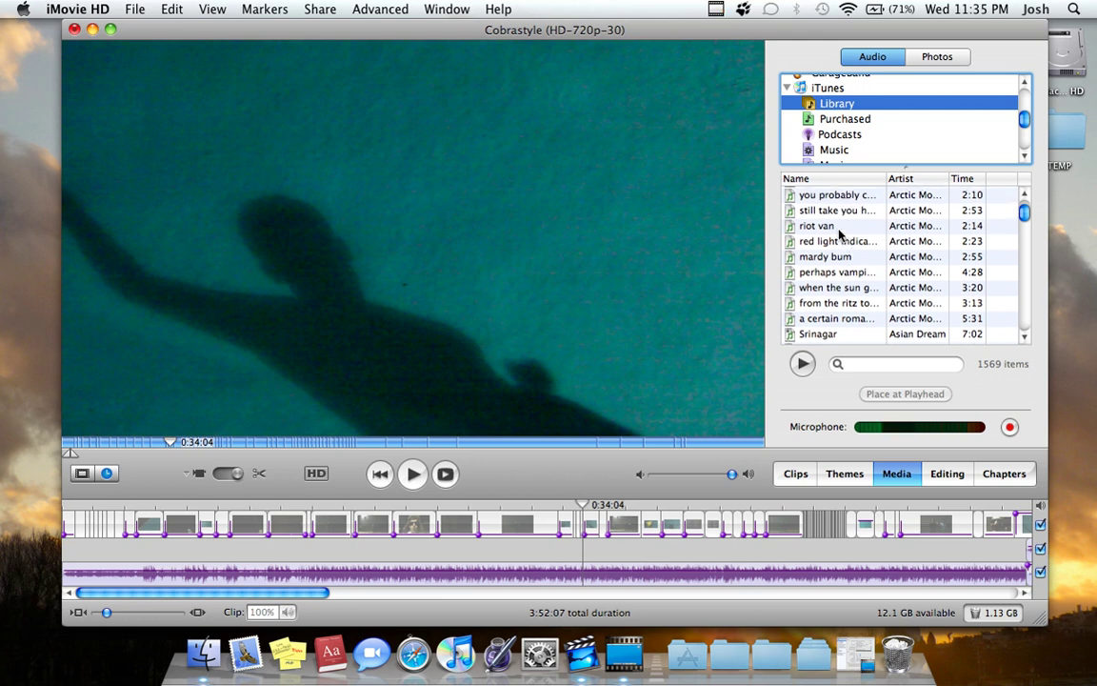
left_click_drag(816, 229, 95, 556)
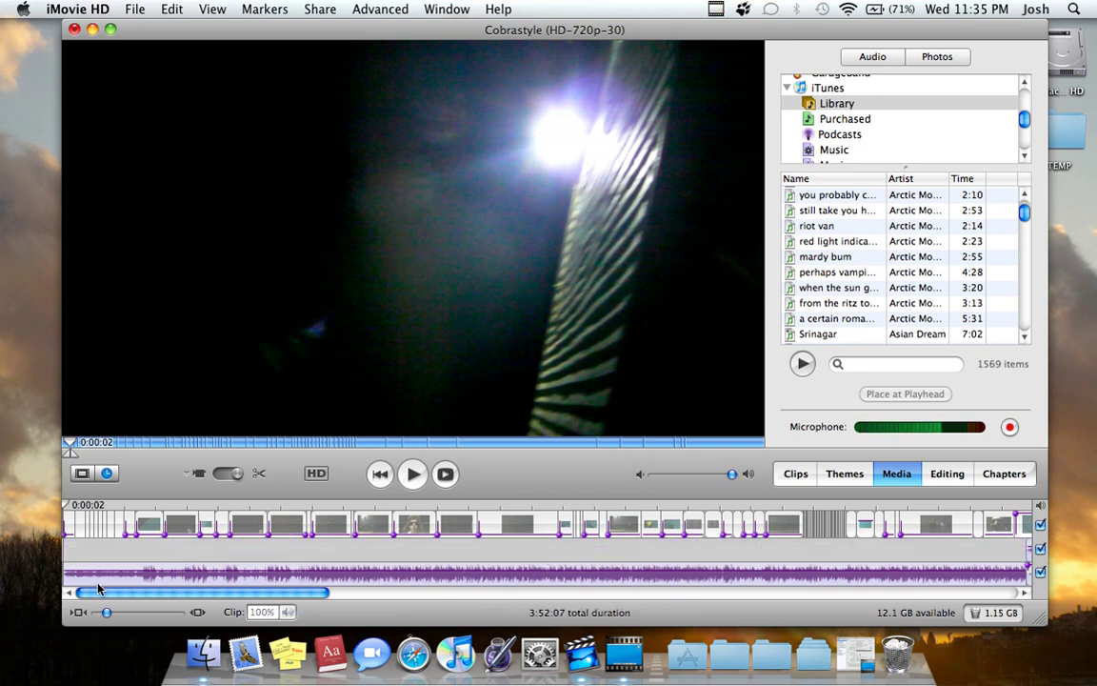
key("Delete")
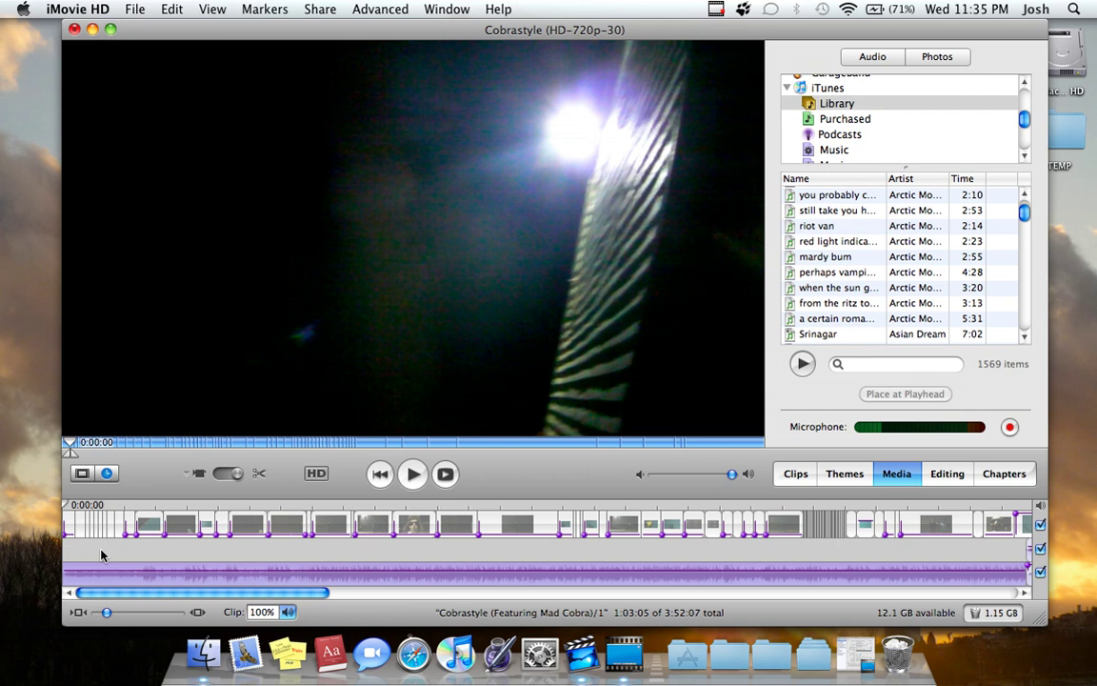
left_click(178, 504)
left_click(173, 578)
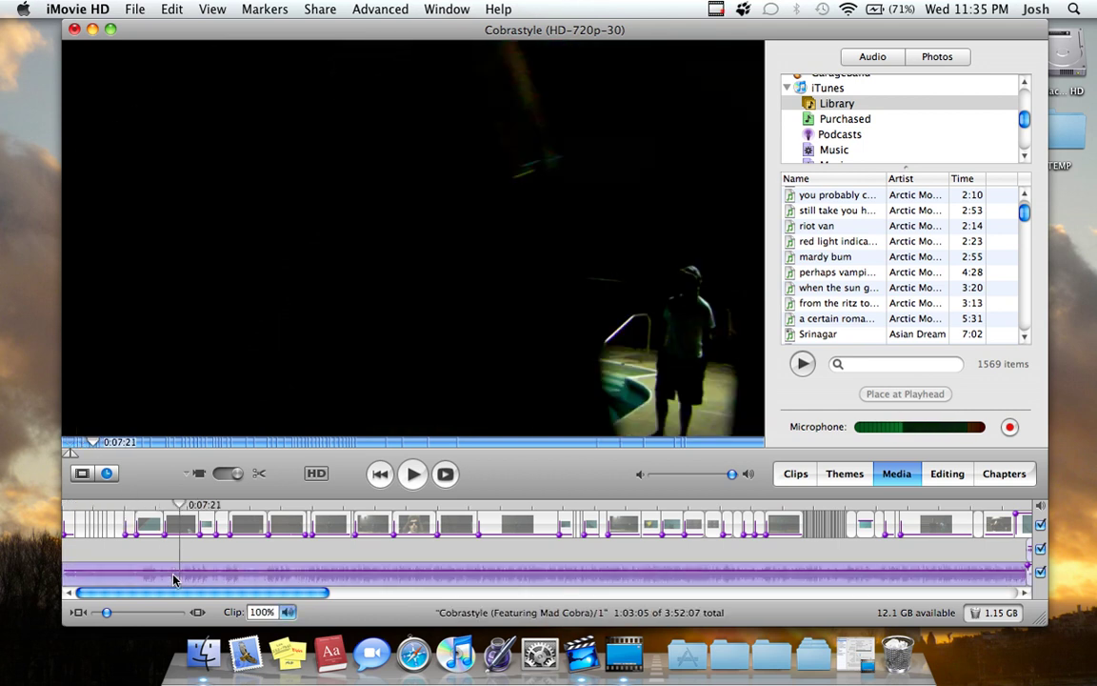
key("super+shift+t")
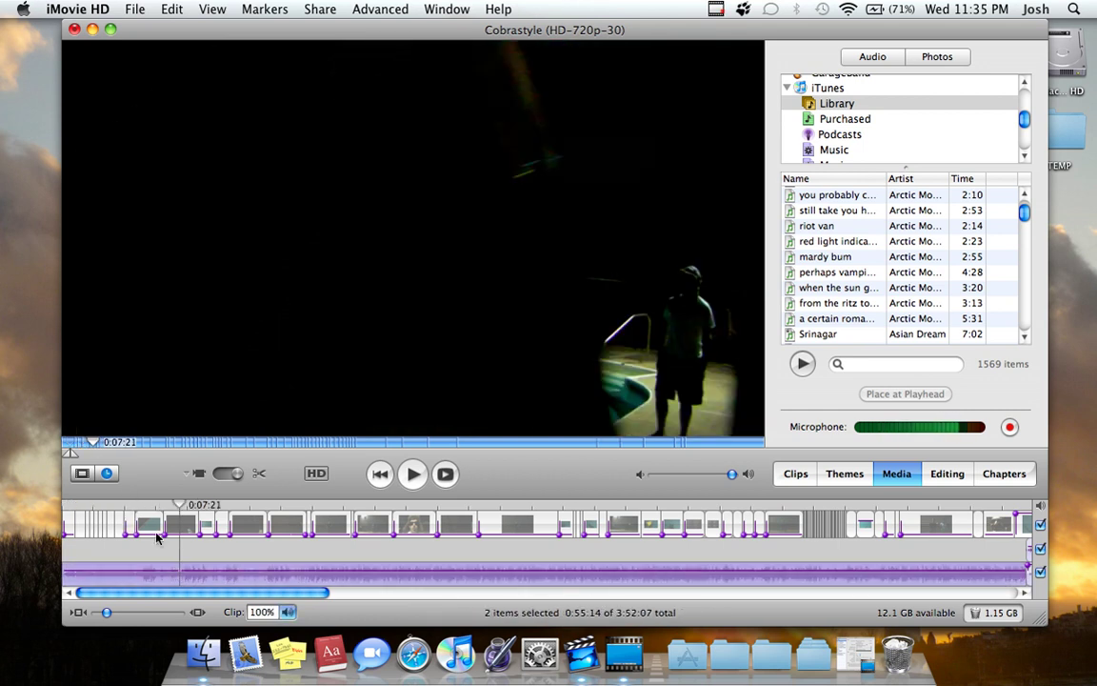
left_click(140, 495)
left_click(169, 584)
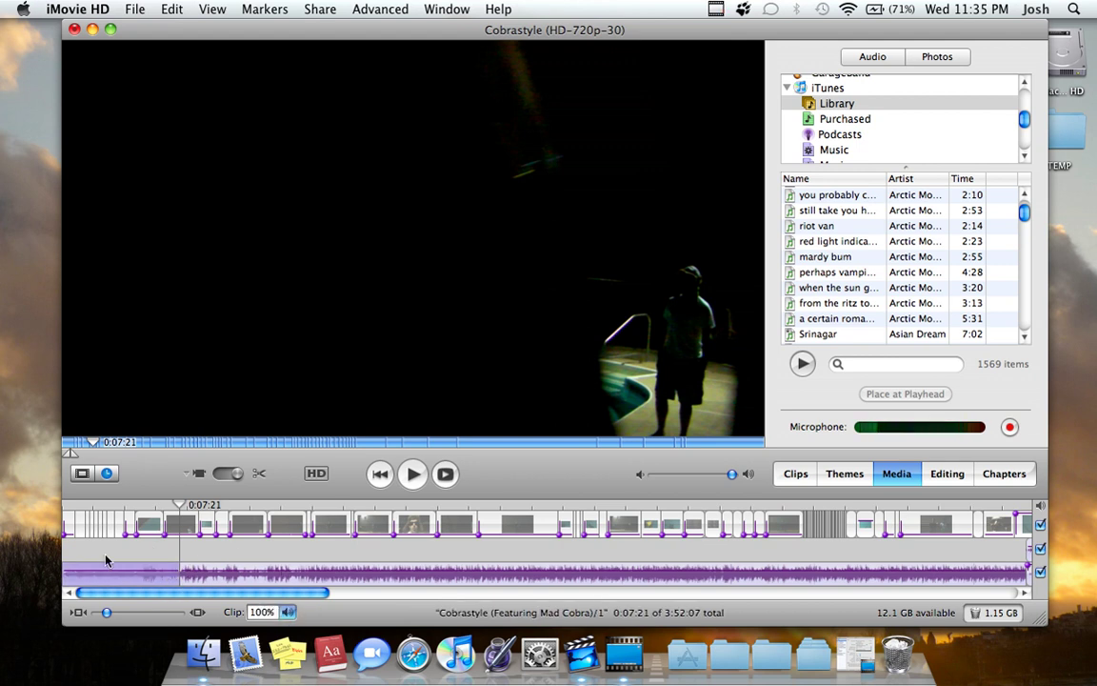
mouse_move(130, 578)
left_mouse_down()
mouse_move(133, 567)
mouse_move(136, 577)
left_mouse_up()
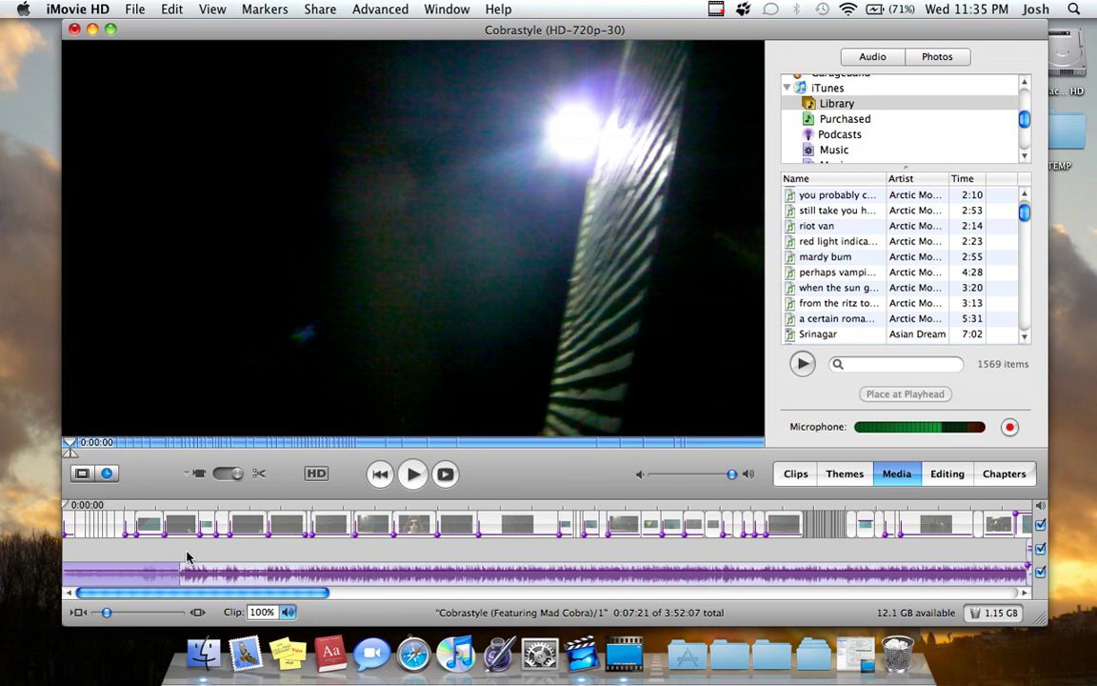
left_click(173, 509)
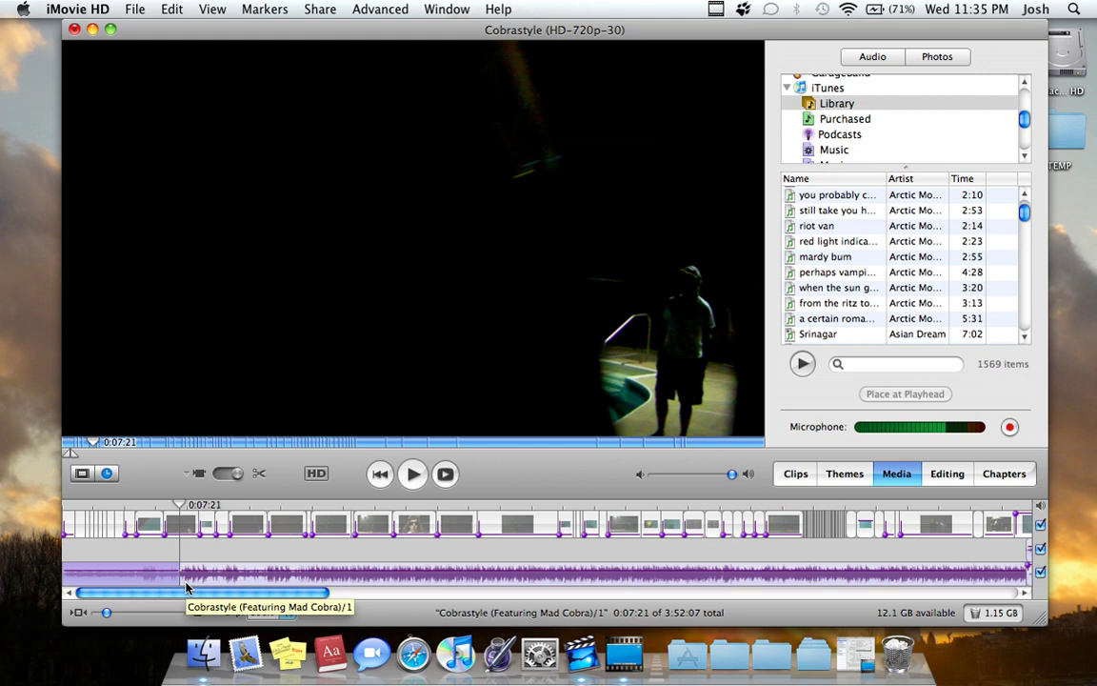
left_click(148, 556)
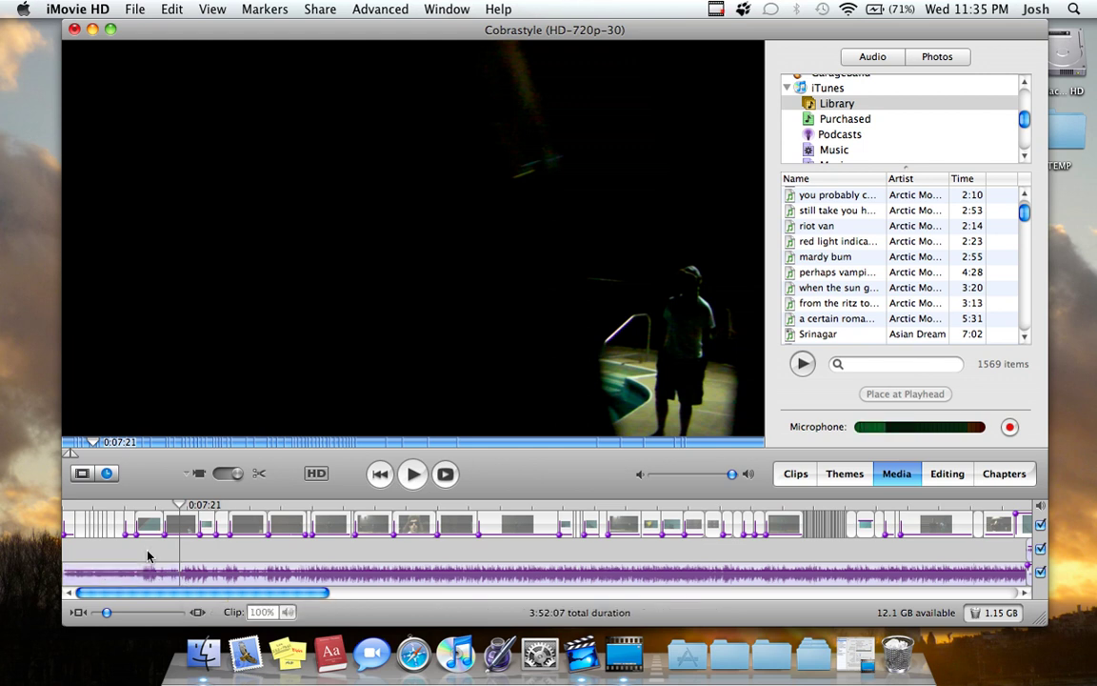
mouse_move(145, 583)
left_mouse_down()
mouse_move(196, 585)
mouse_move(78, 588)
mouse_move(158, 585)
left_mouse_up()
key("super+z")
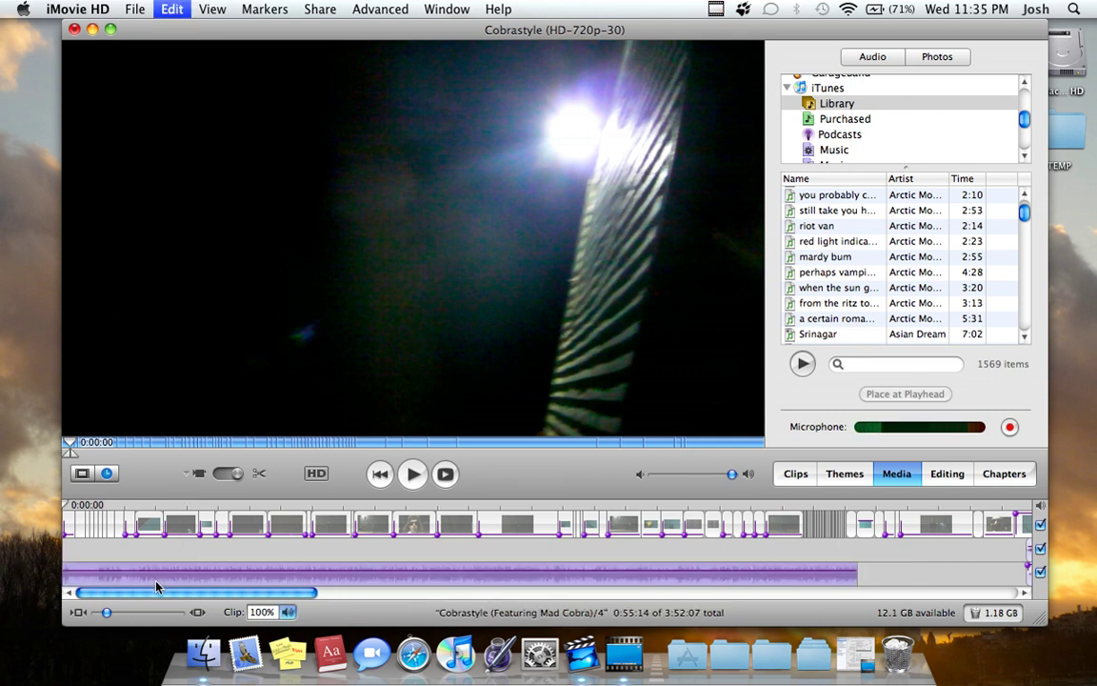
key("super+z")
key("super+shift+z")
key("super+shift+z")
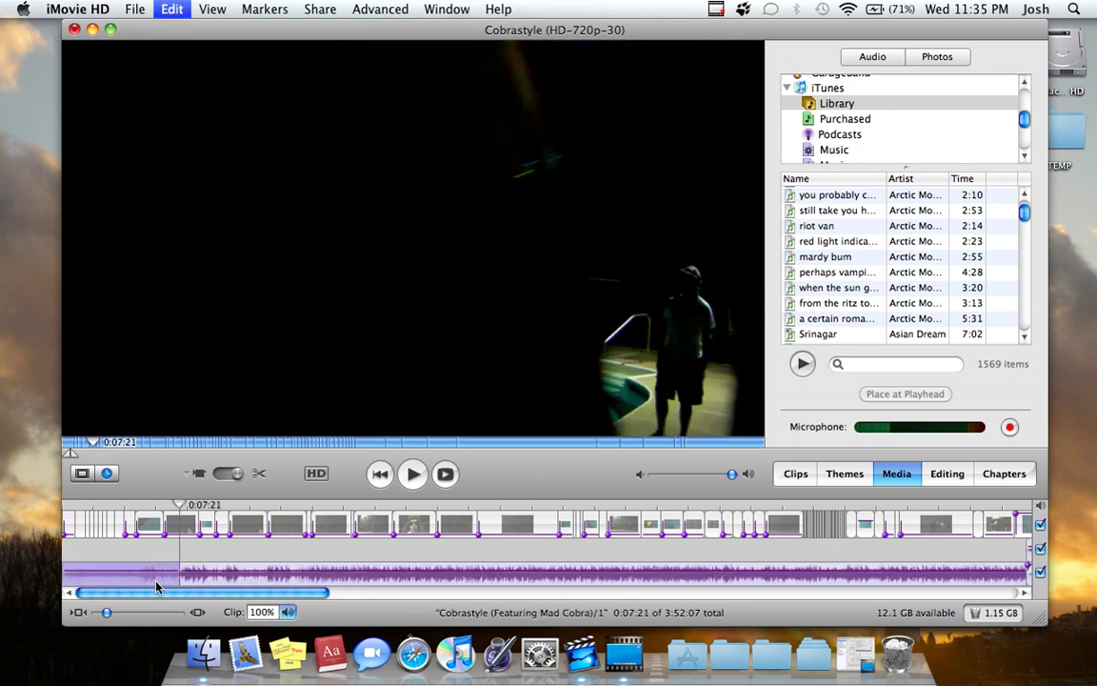
left_click(150, 556)
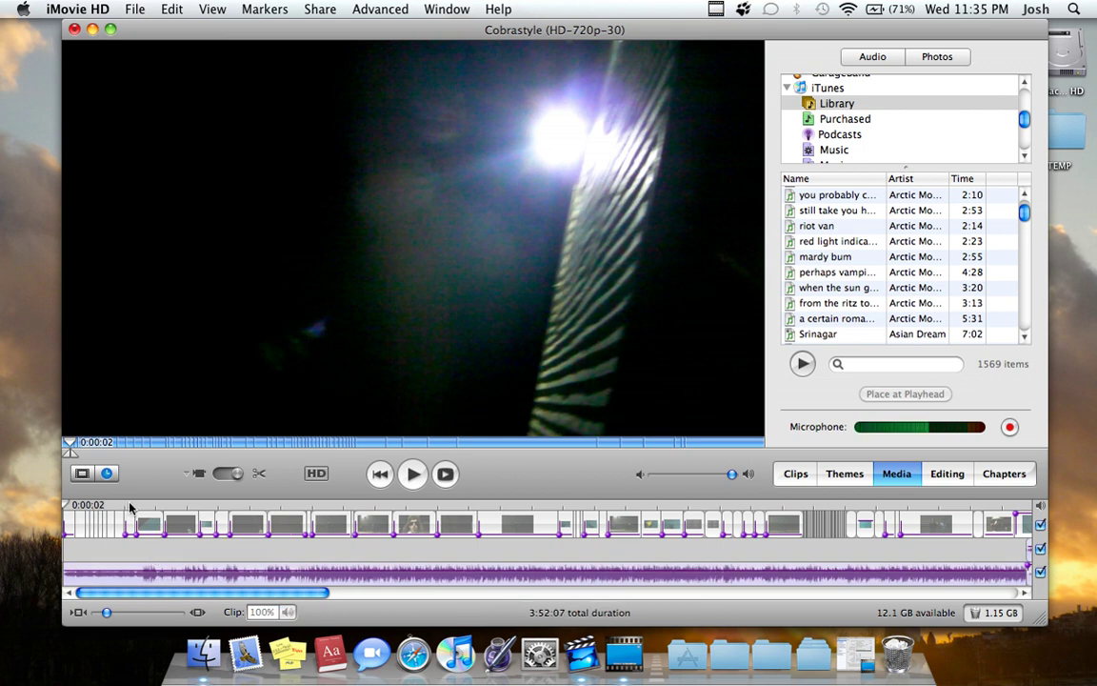
left_click(74, 507)
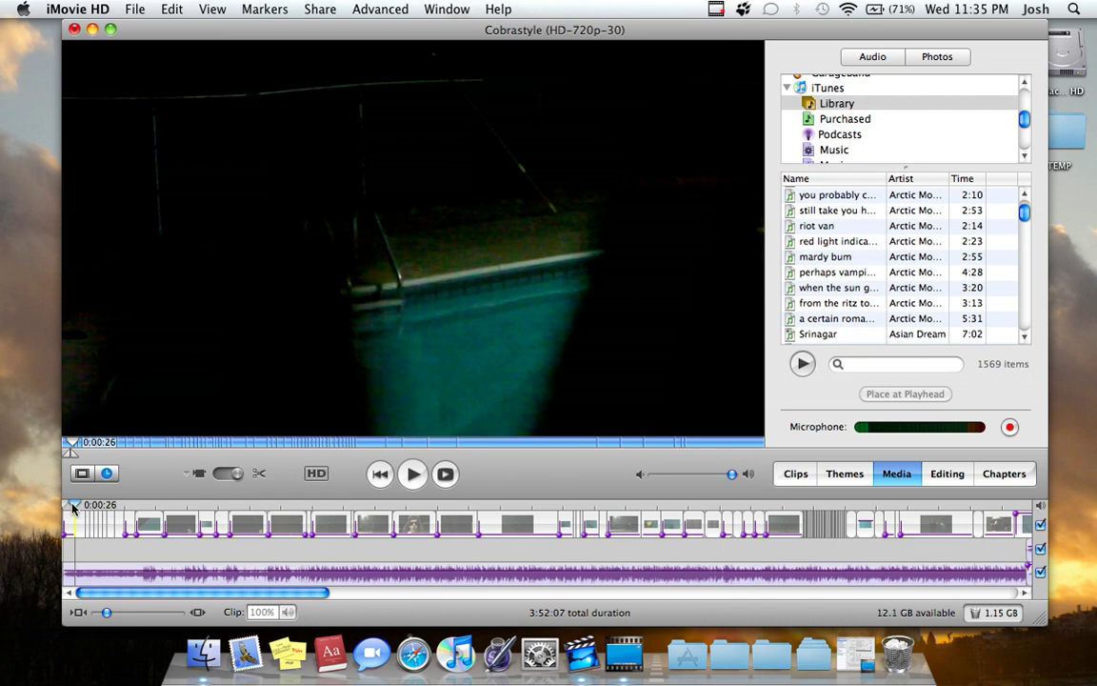
left_click_drag(74, 506, 52, 499)
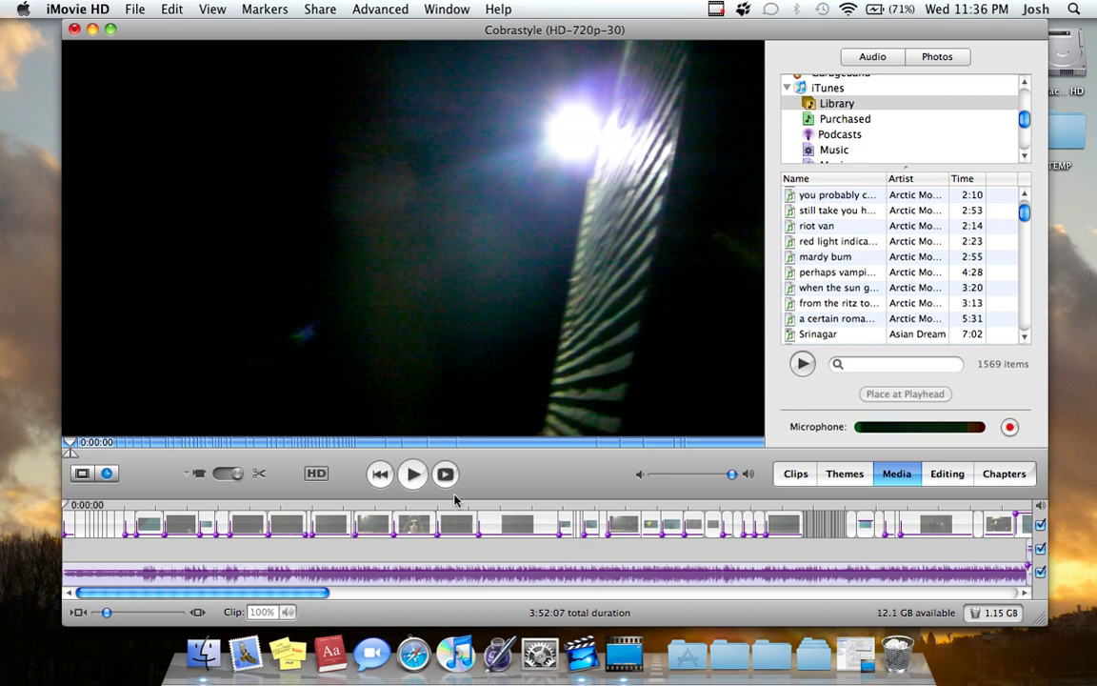
Step: Stop playback at 0:29:28 and try splitting the SANY0034/4 clip there, then undo it
mouse_move(482, 505)
left_mouse_down()
mouse_move(541, 511)
mouse_move(479, 507)
left_mouse_up()
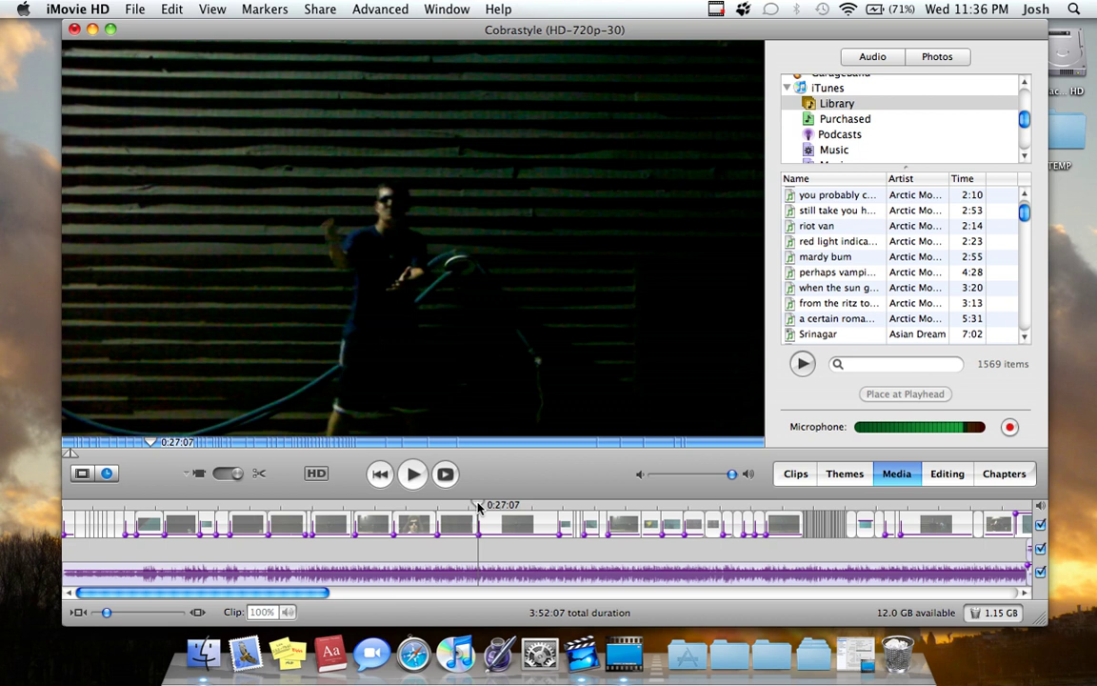
key("space")
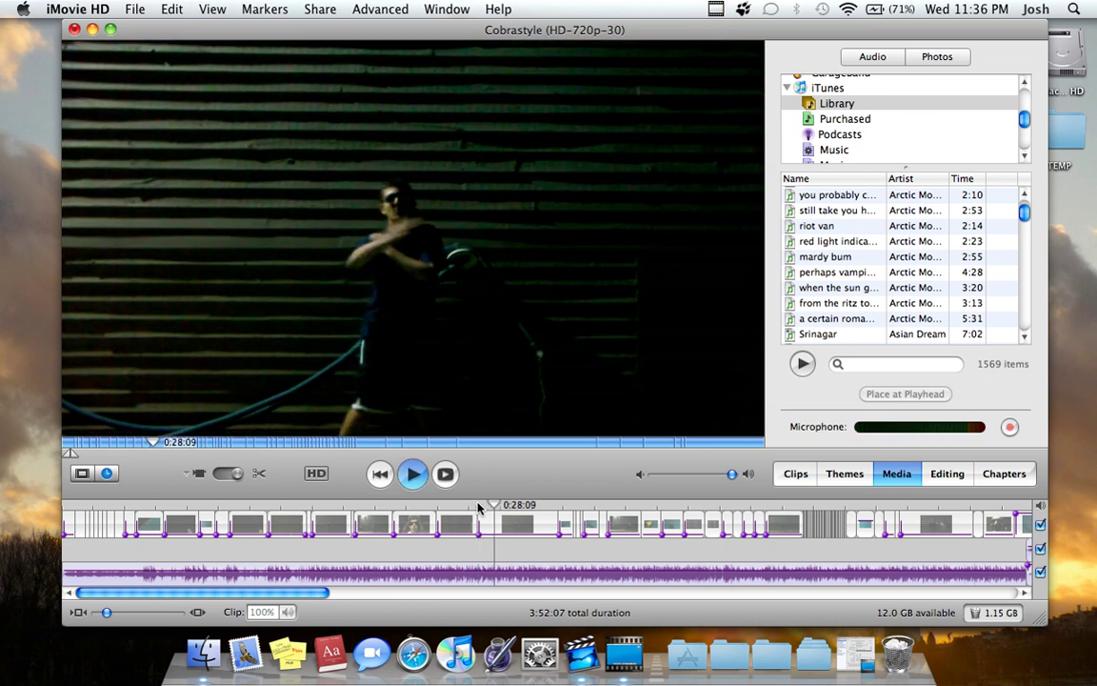
key("space")
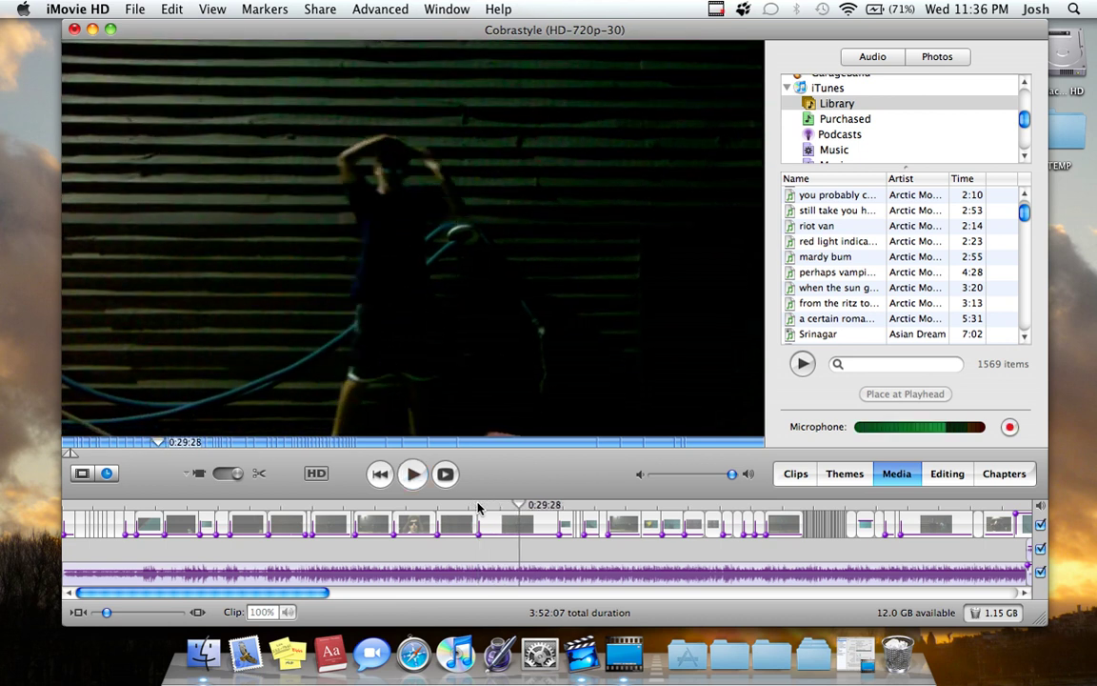
left_click(540, 529)
key("super+t")
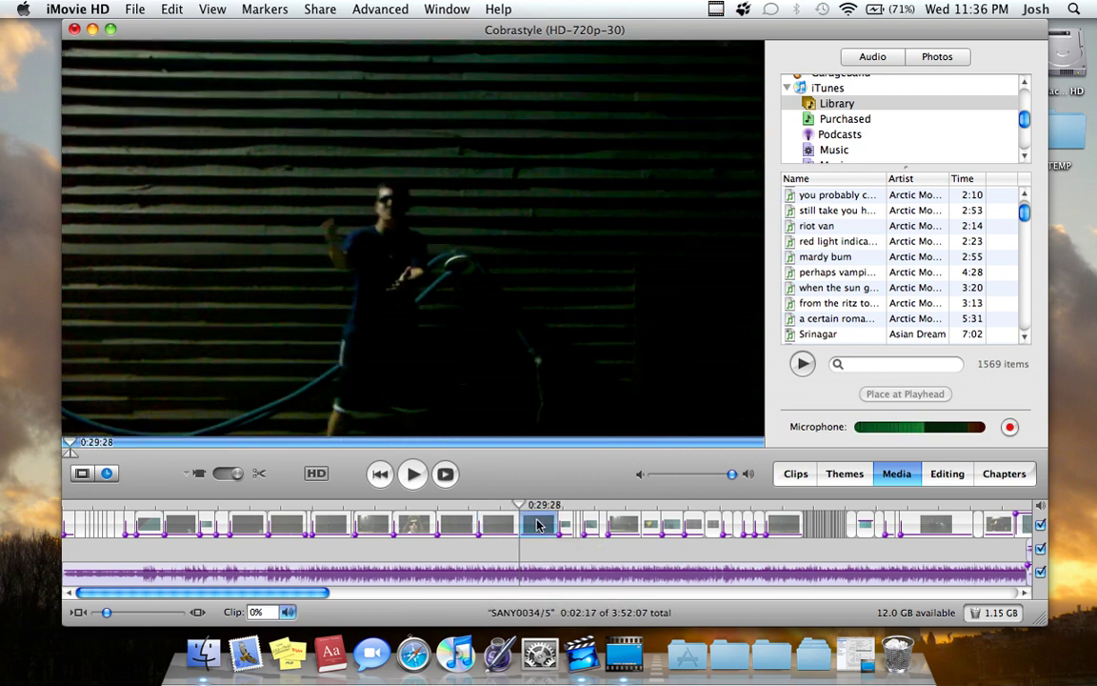
key("super+z")
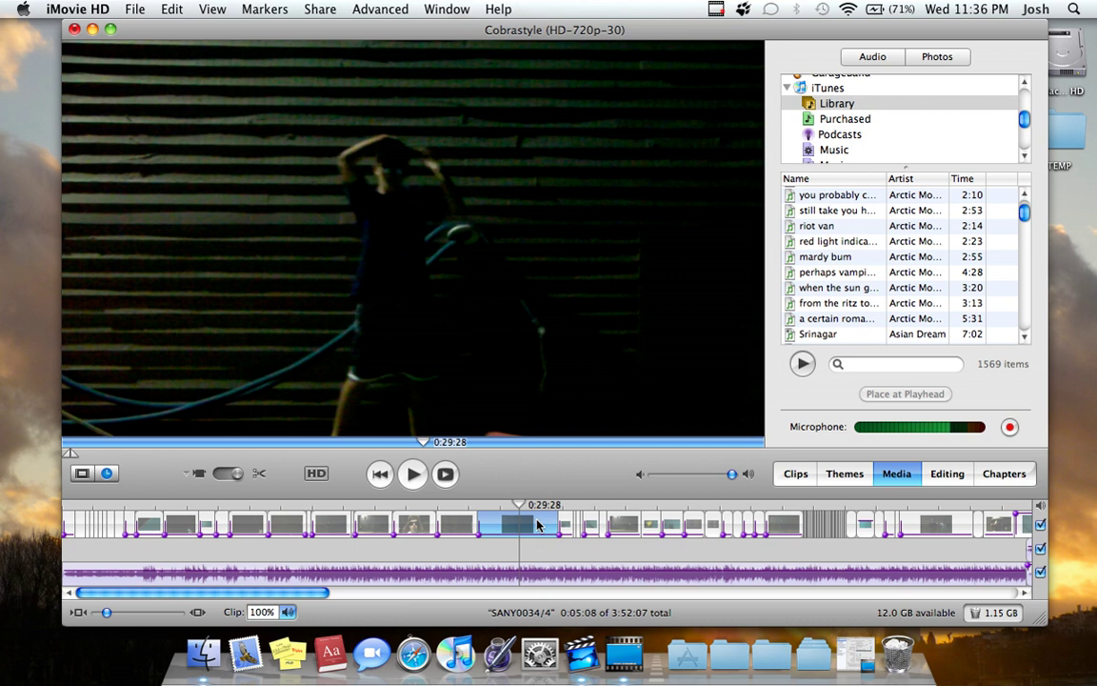
Step: Split the clip at 0:29:28, remove the new piece, and paste it back with Cmd+V
left_click(510, 556)
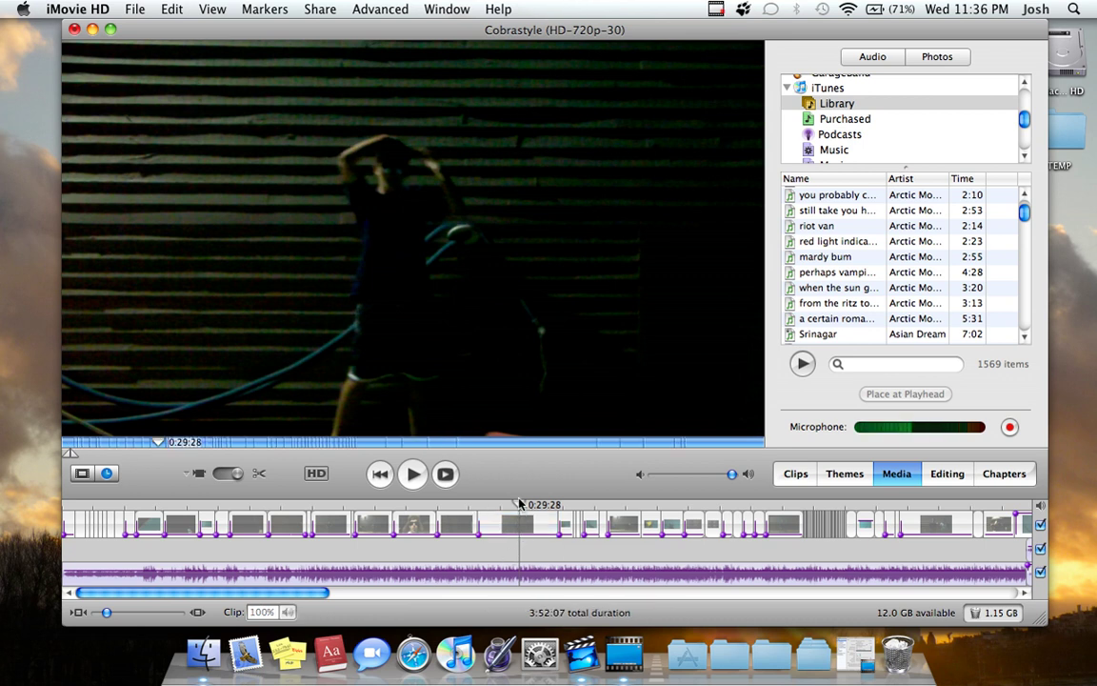
left_click(537, 540)
key("super+t")
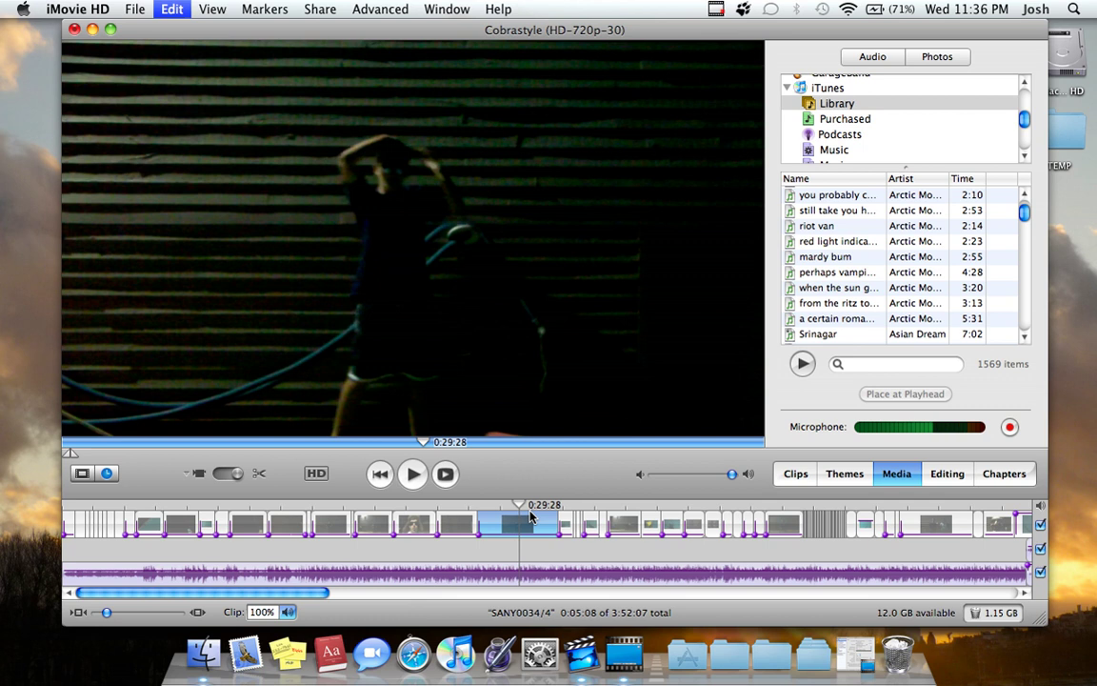
left_click(536, 539)
left_click(541, 526)
key("Delete")
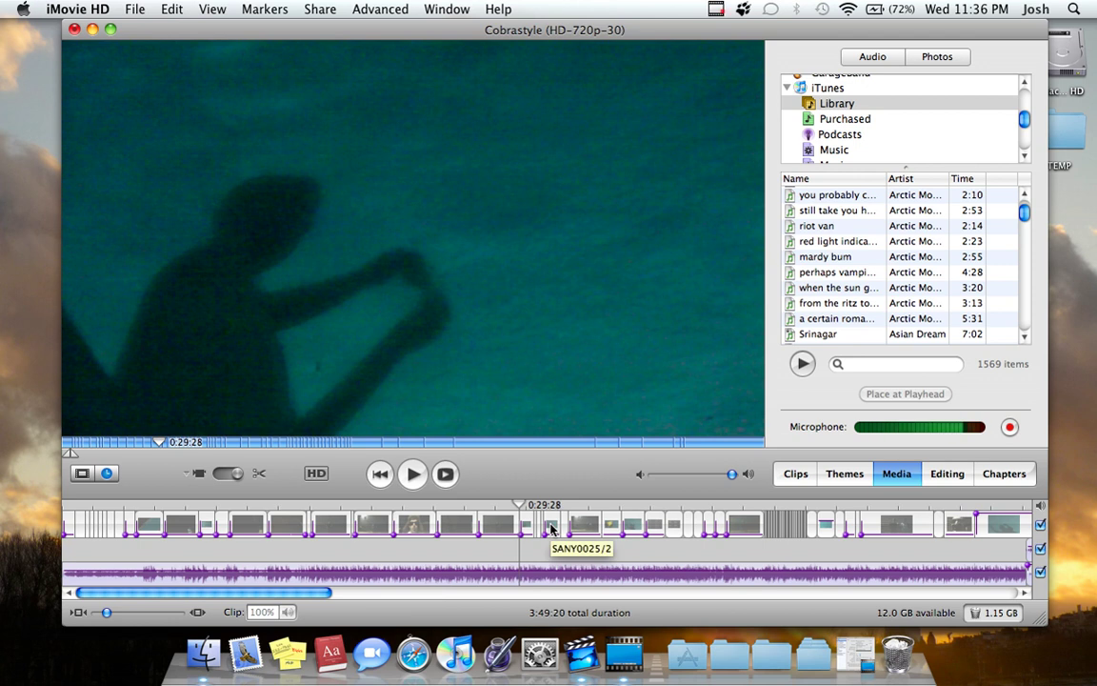
key("super+v")
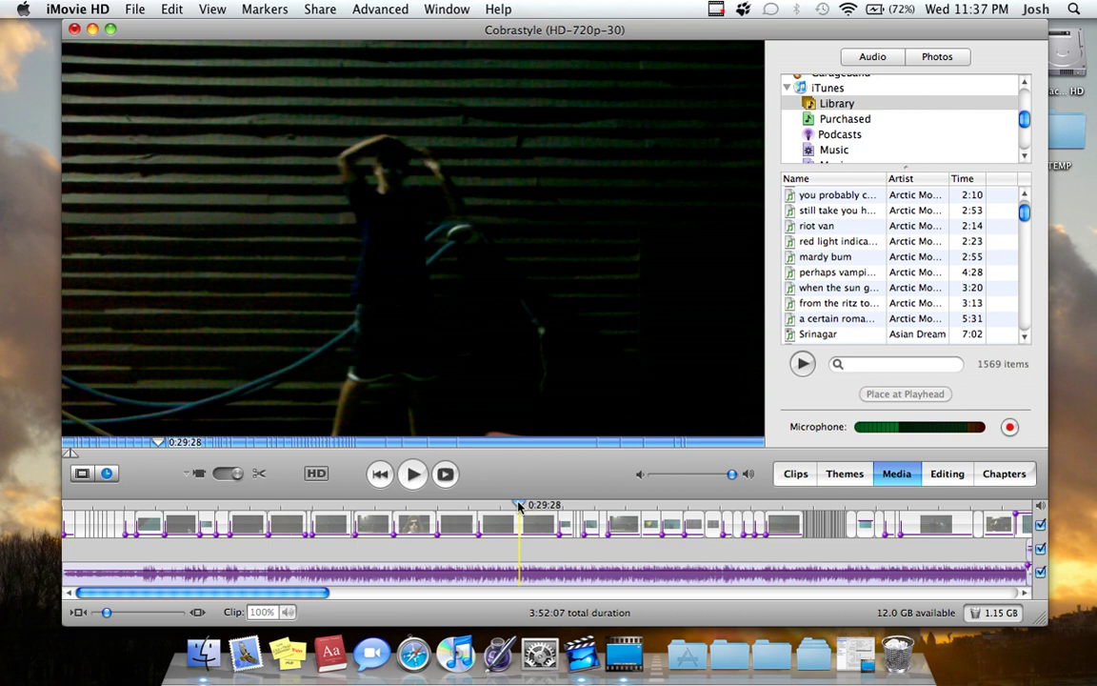
left_click_drag(518, 508, 559, 510)
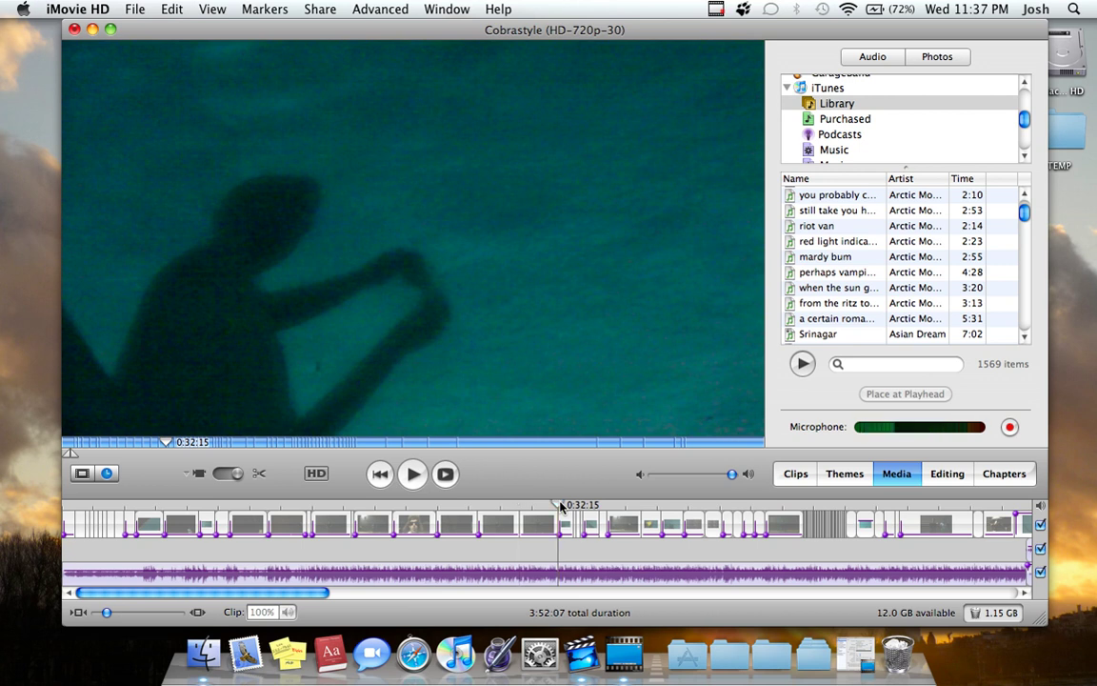
left_click_drag(556, 551, 494, 545)
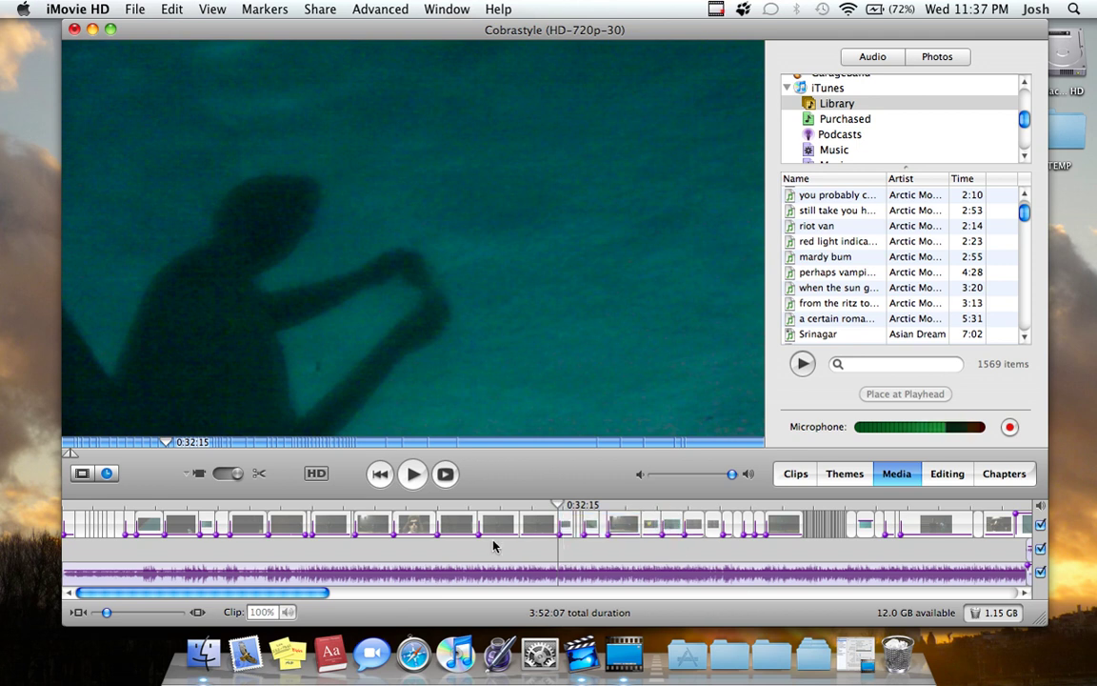
left_click_drag(428, 509, 224, 510)
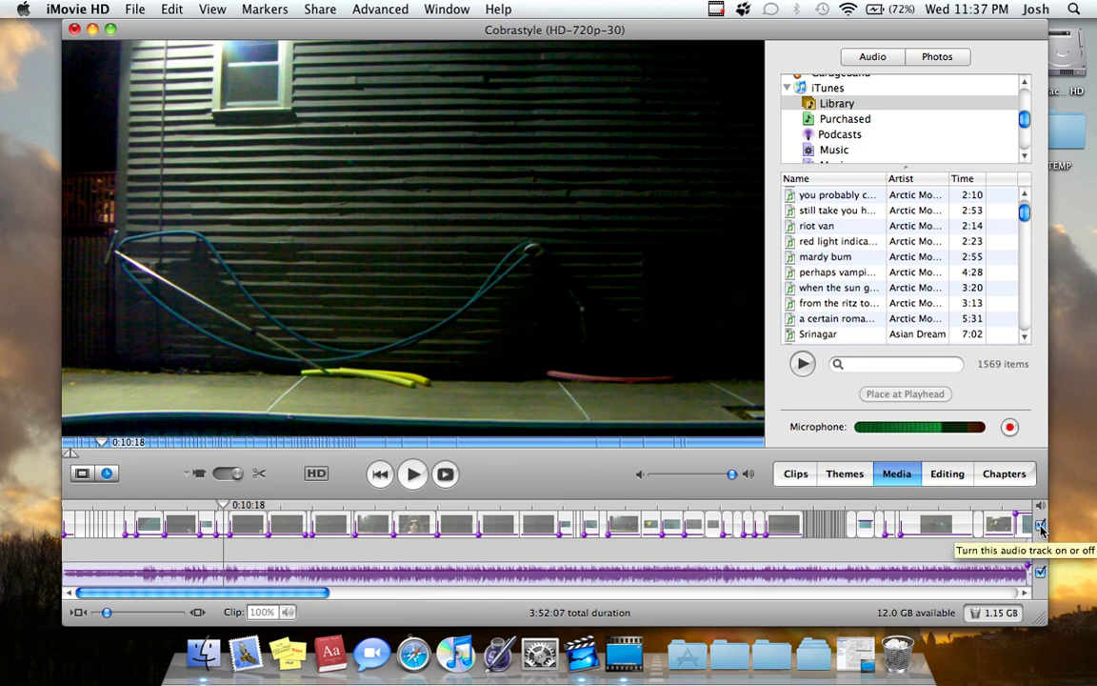
left_click(607, 531)
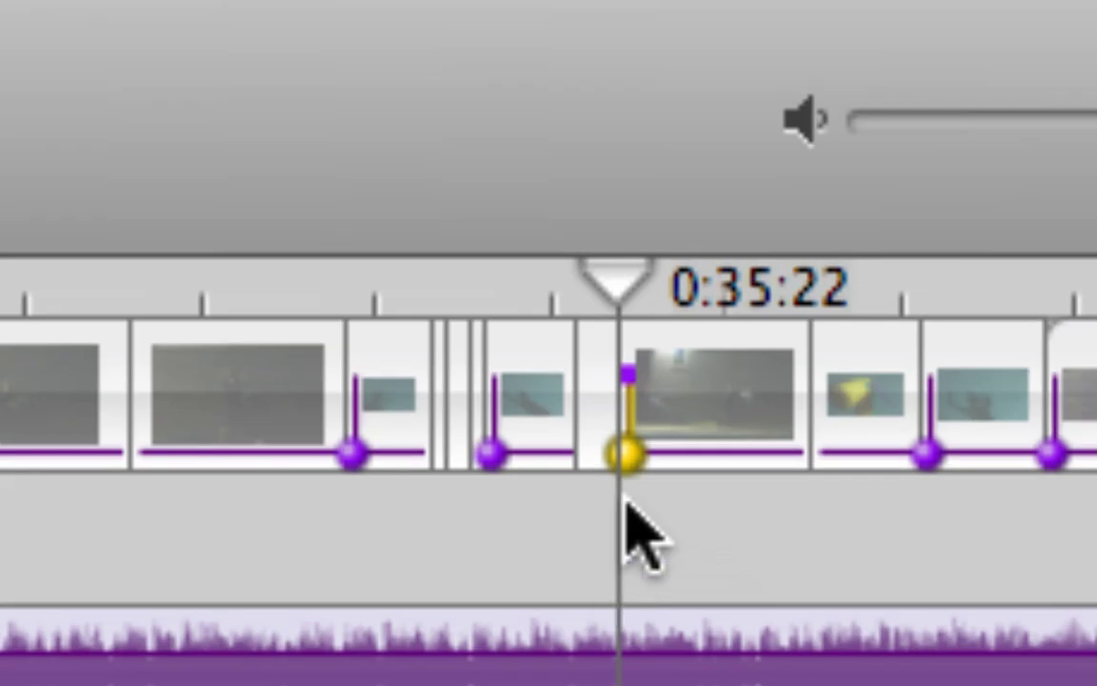
Step: Raise the volume point at 0:35:22 to create a short fade-in on the silent clip
left_click(602, 469)
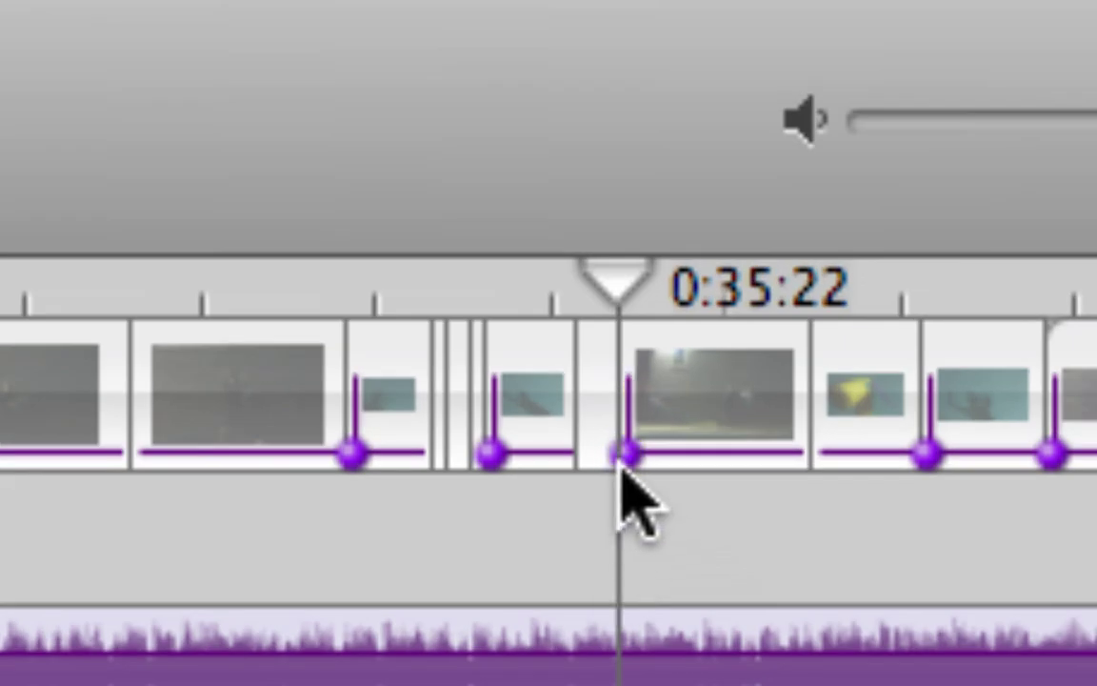
left_click(615, 463)
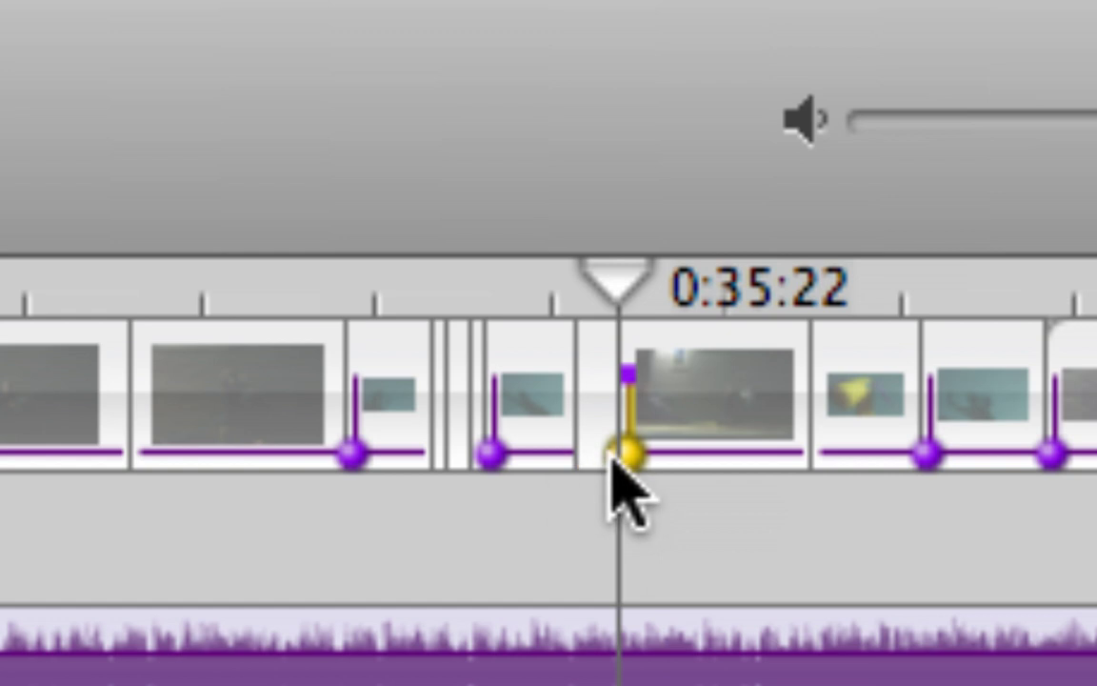
left_click_drag(609, 450, 649, 374)
left_click(629, 473)
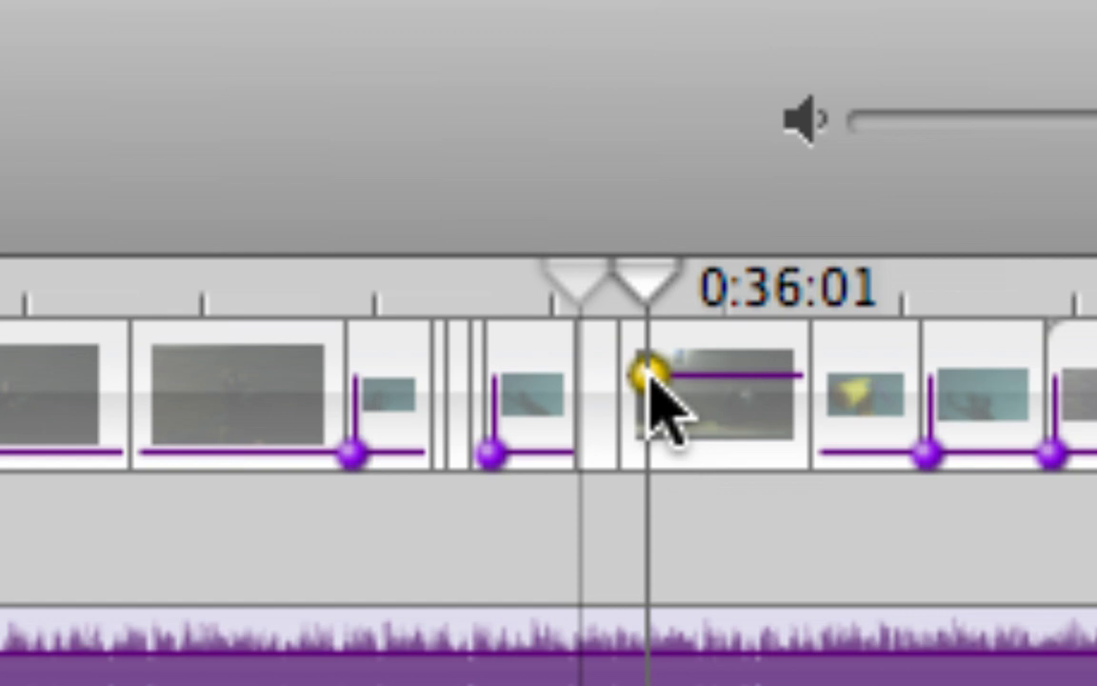
mouse_move(651, 375)
left_mouse_down()
mouse_move(634, 374)
mouse_move(631, 455)
mouse_move(634, 385)
mouse_move(666, 376)
left_mouse_up()
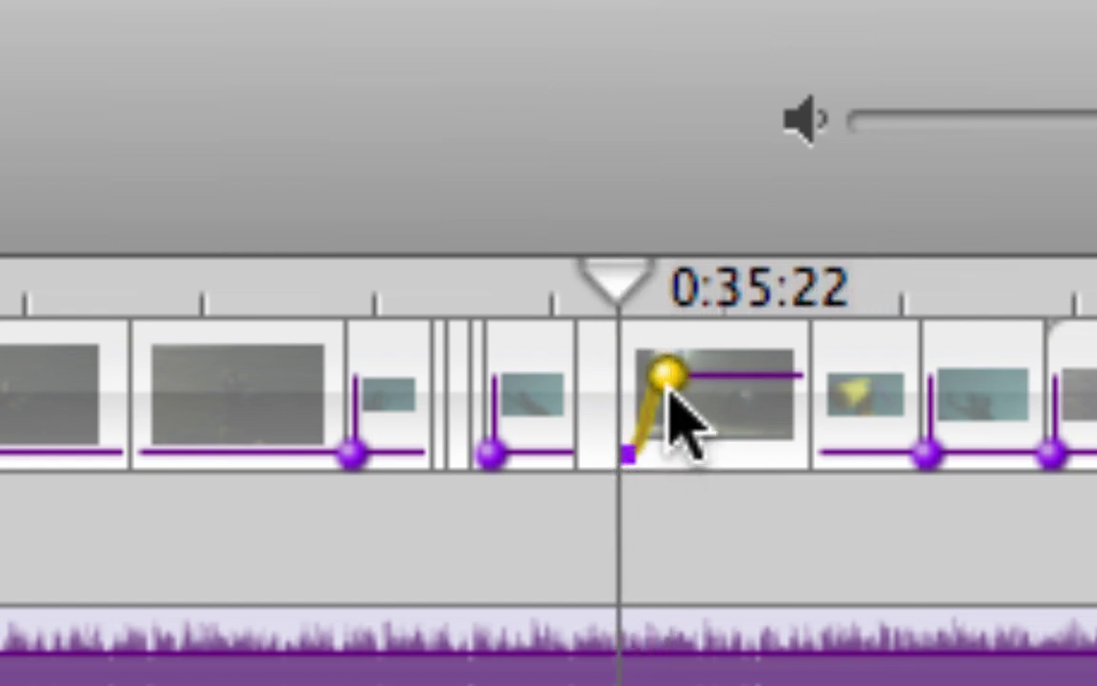
Step: Add a fade-out near the clip's end and fine-tune the fade-in timing
left_click_drag(734, 385, 809, 453)
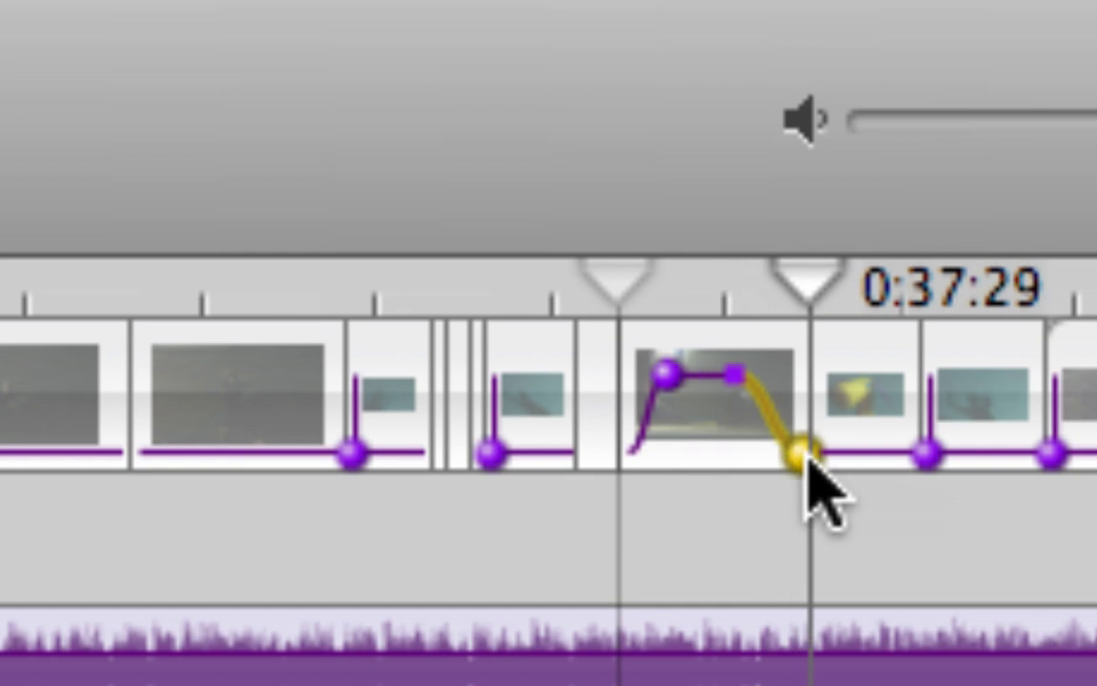
mouse_move(741, 384)
left_mouse_down()
mouse_move(773, 385)
mouse_move(730, 391)
mouse_move(759, 384)
left_mouse_up()
left_click_drag(678, 373, 674, 383)
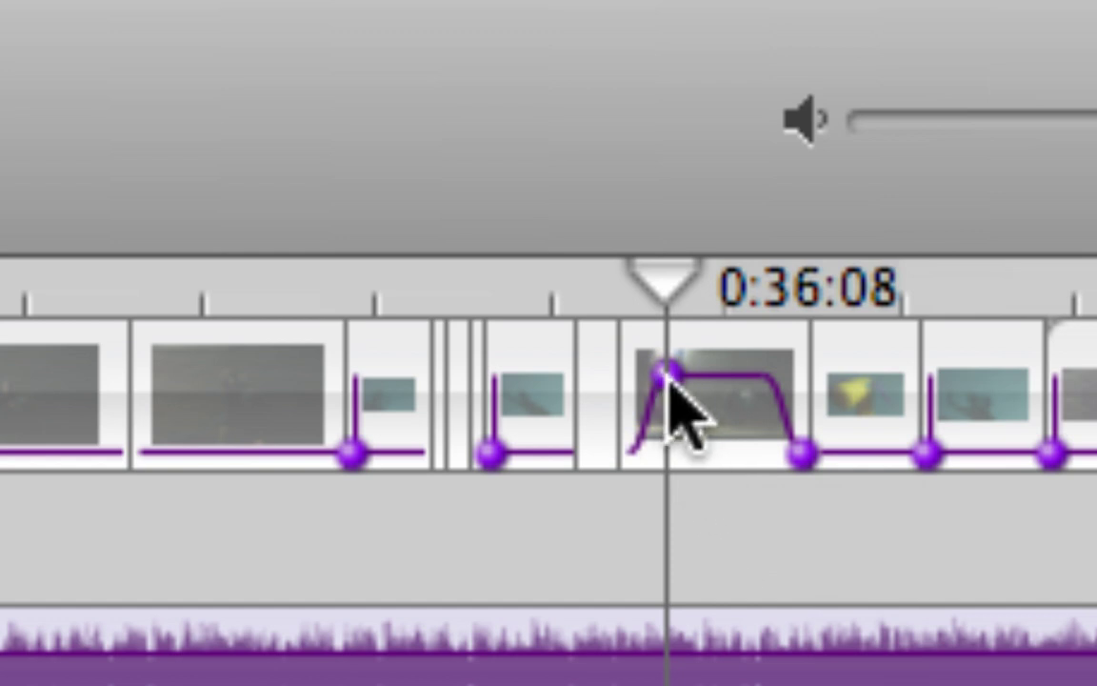
left_click_drag(667, 371, 615, 477)
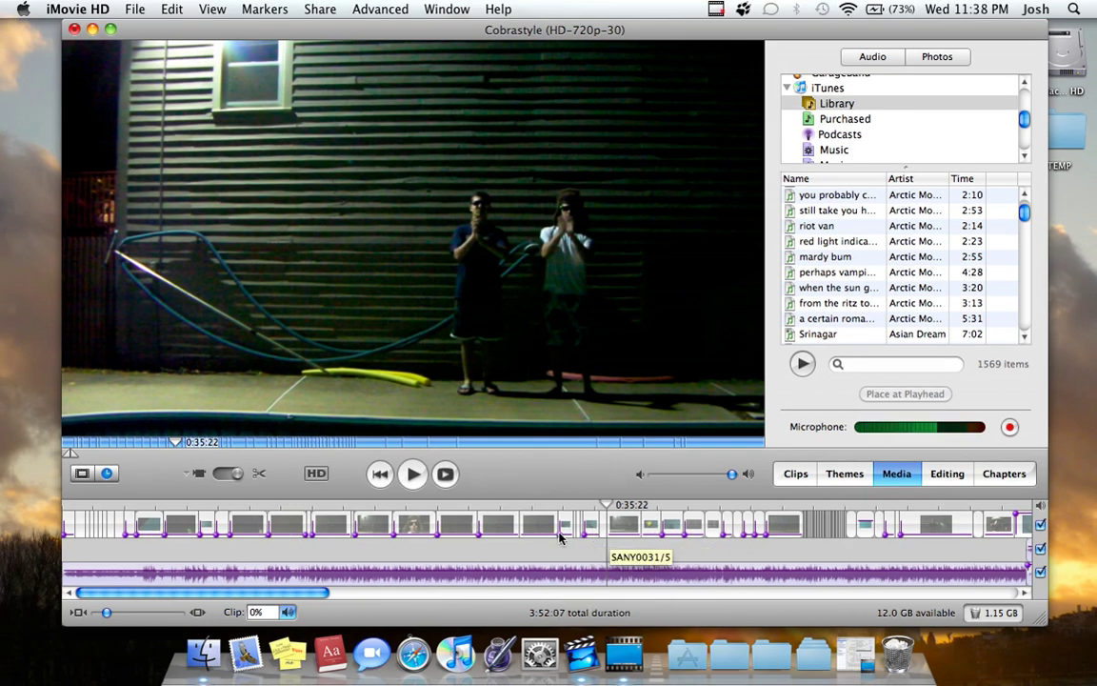
left_click(1040, 528)
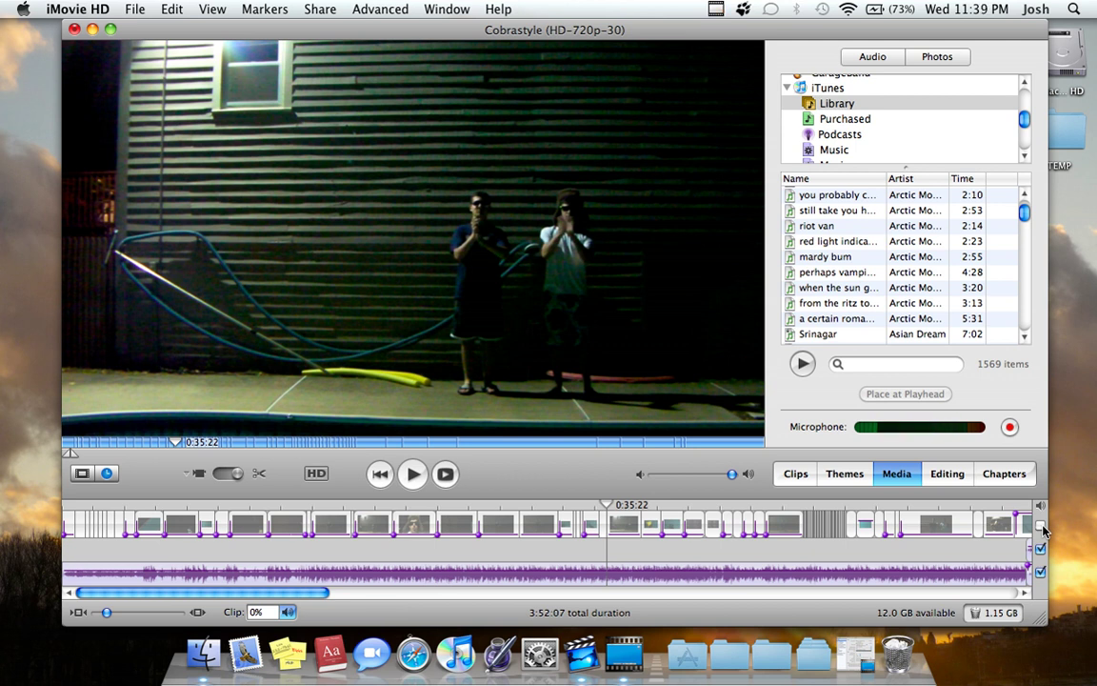
left_click(1039, 526)
left_click_drag(623, 564, 588, 551)
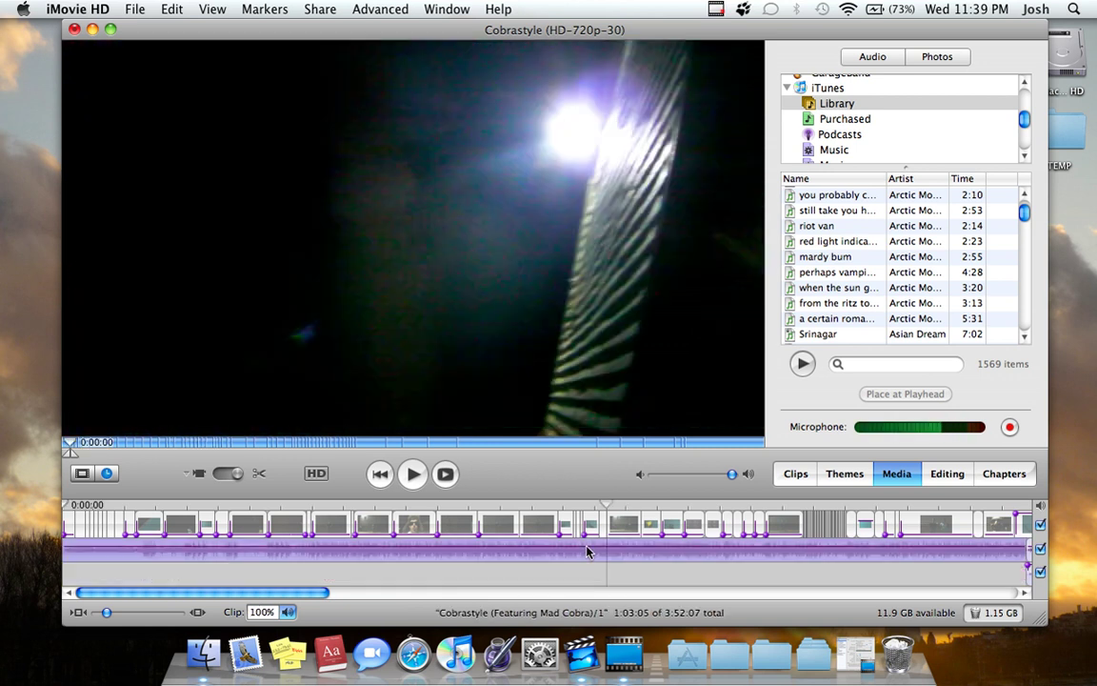
key("super+z")
left_click(574, 559)
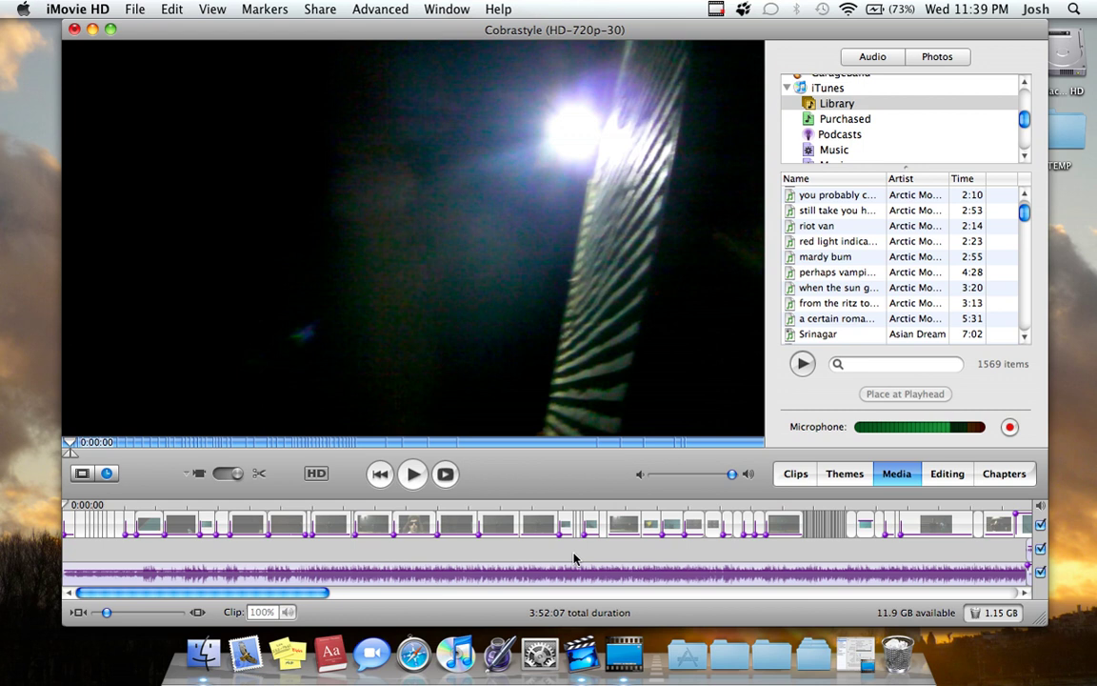